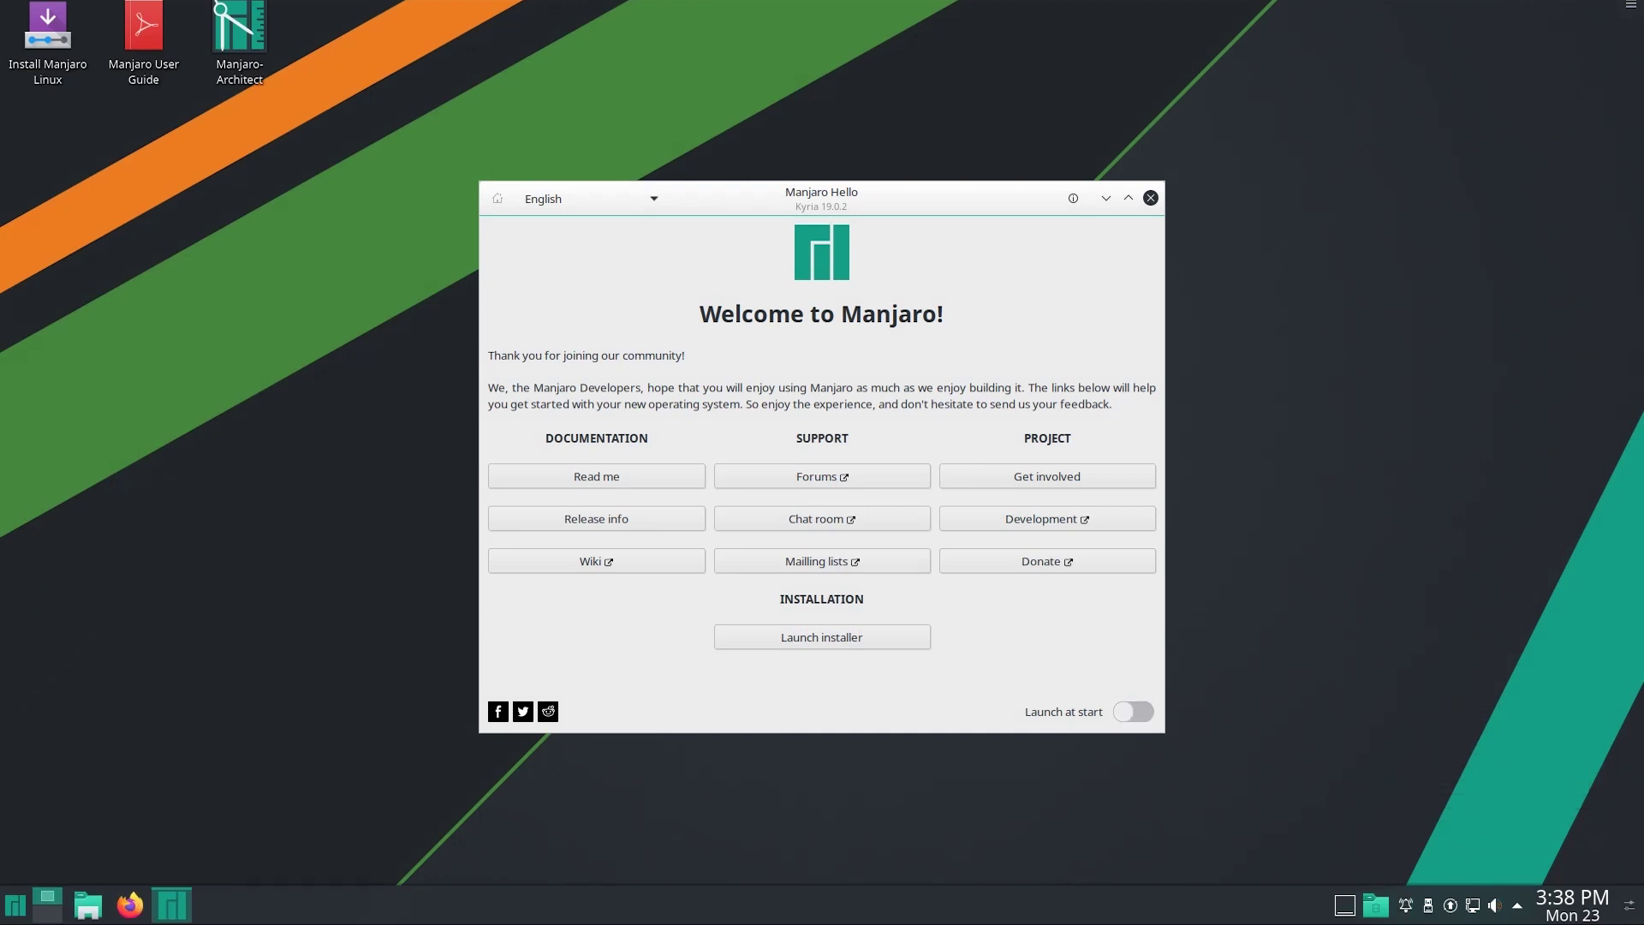
# Launch the Manjaro installer, keeping American English and the Asia/Kolkata location
pyautogui.press('Return')
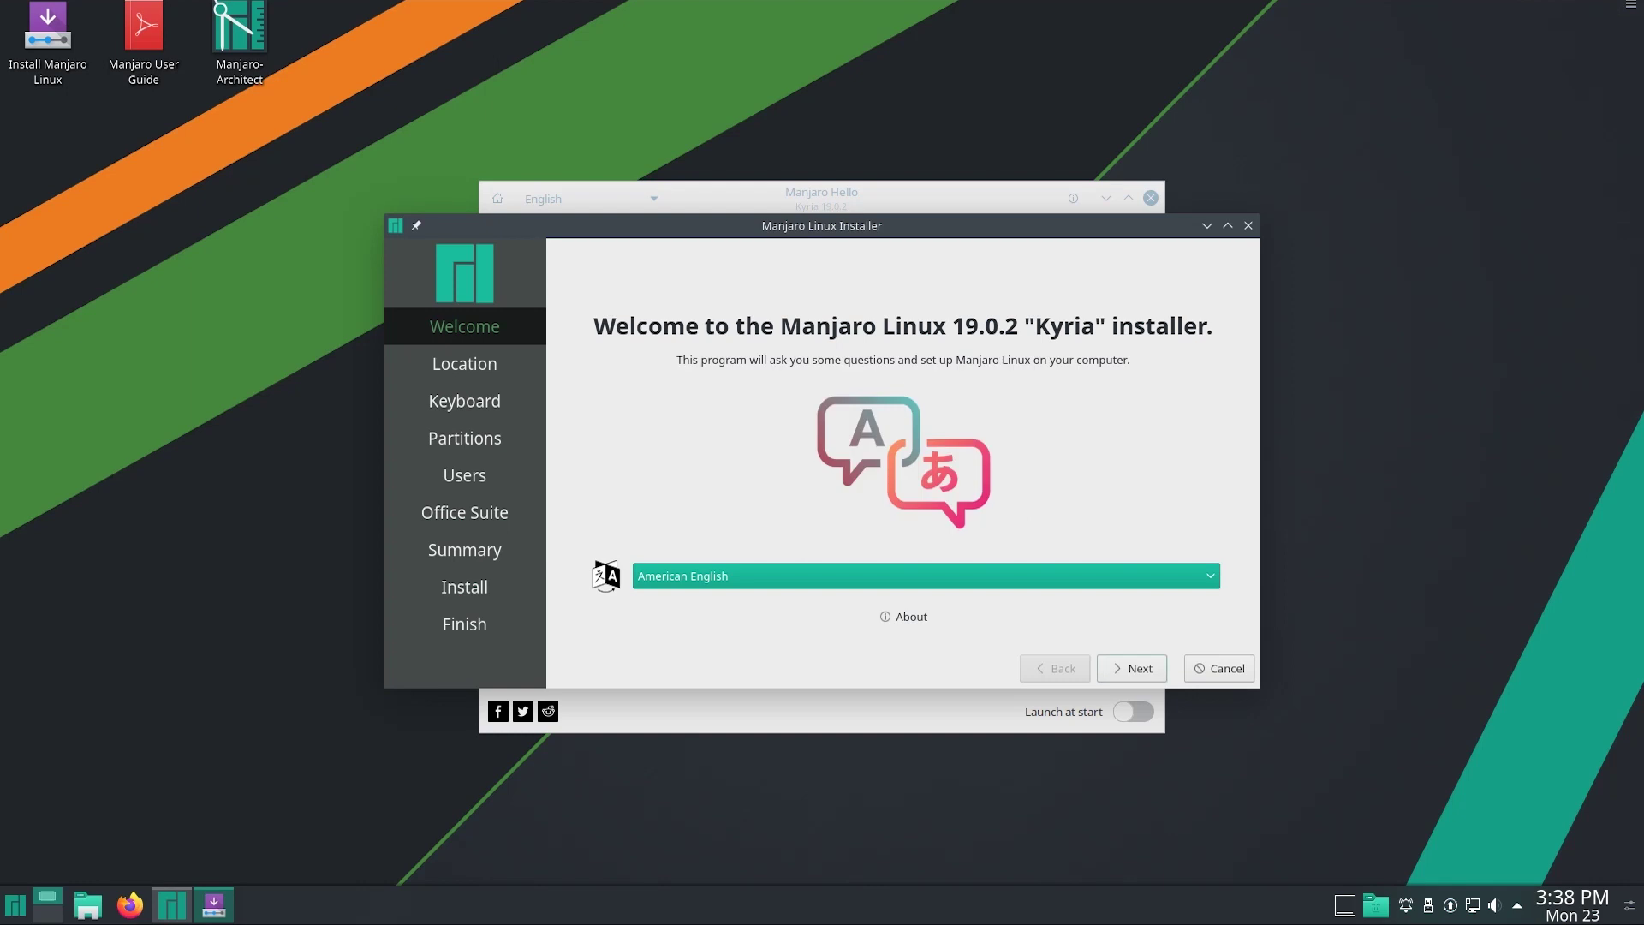
pyautogui.press('Return')
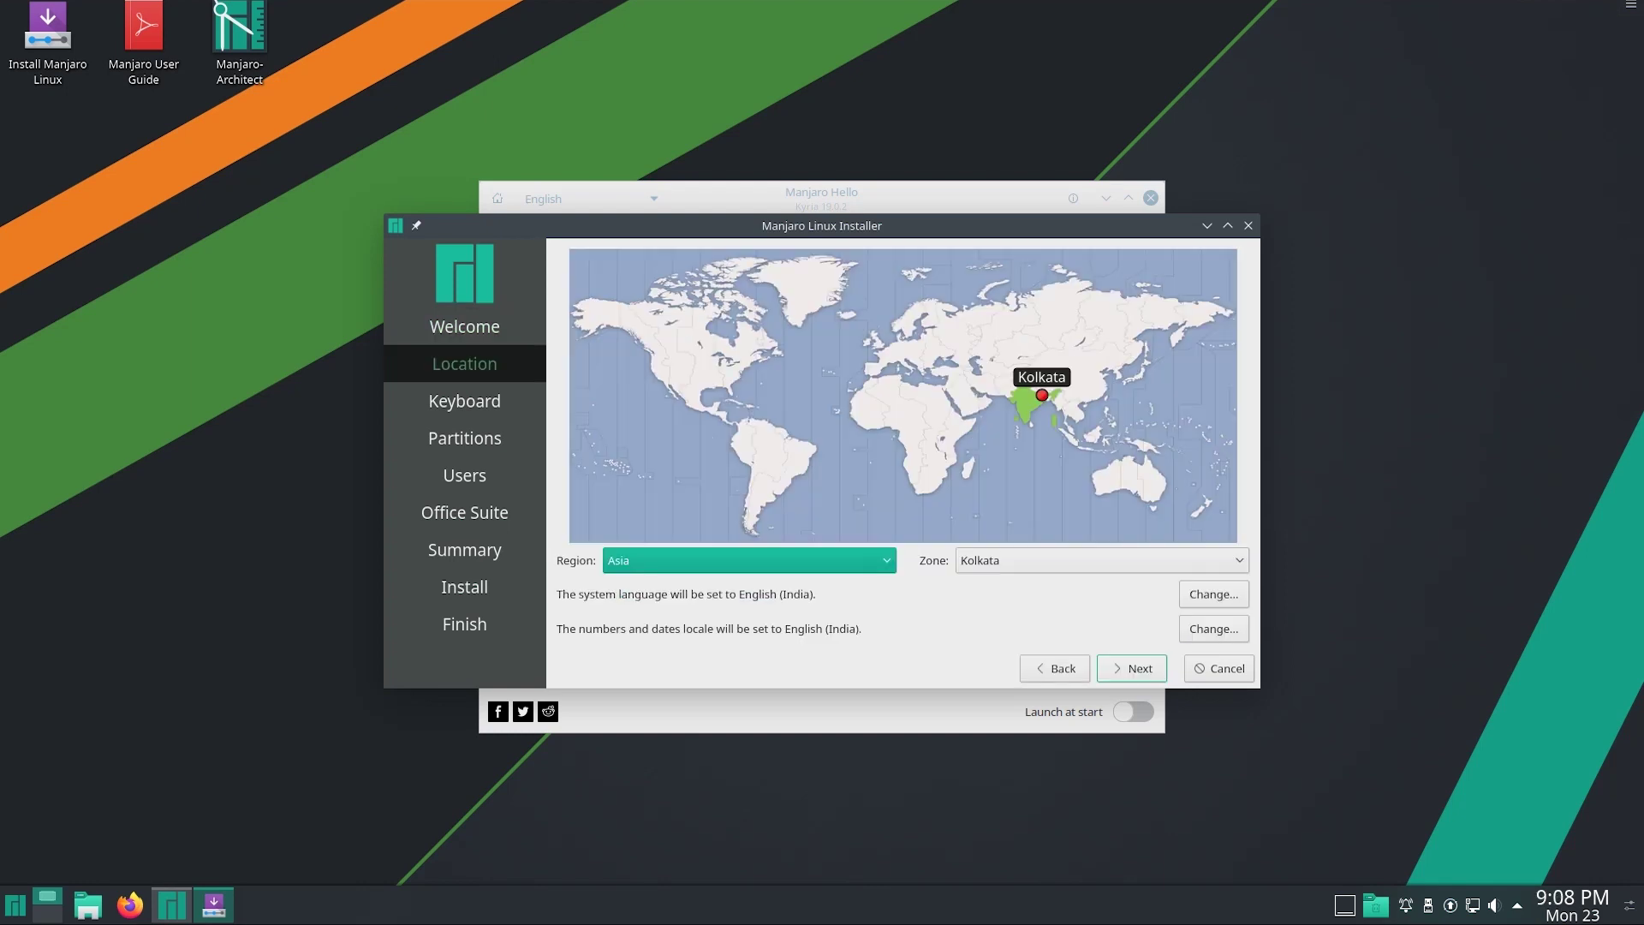
pyautogui.press('Return')
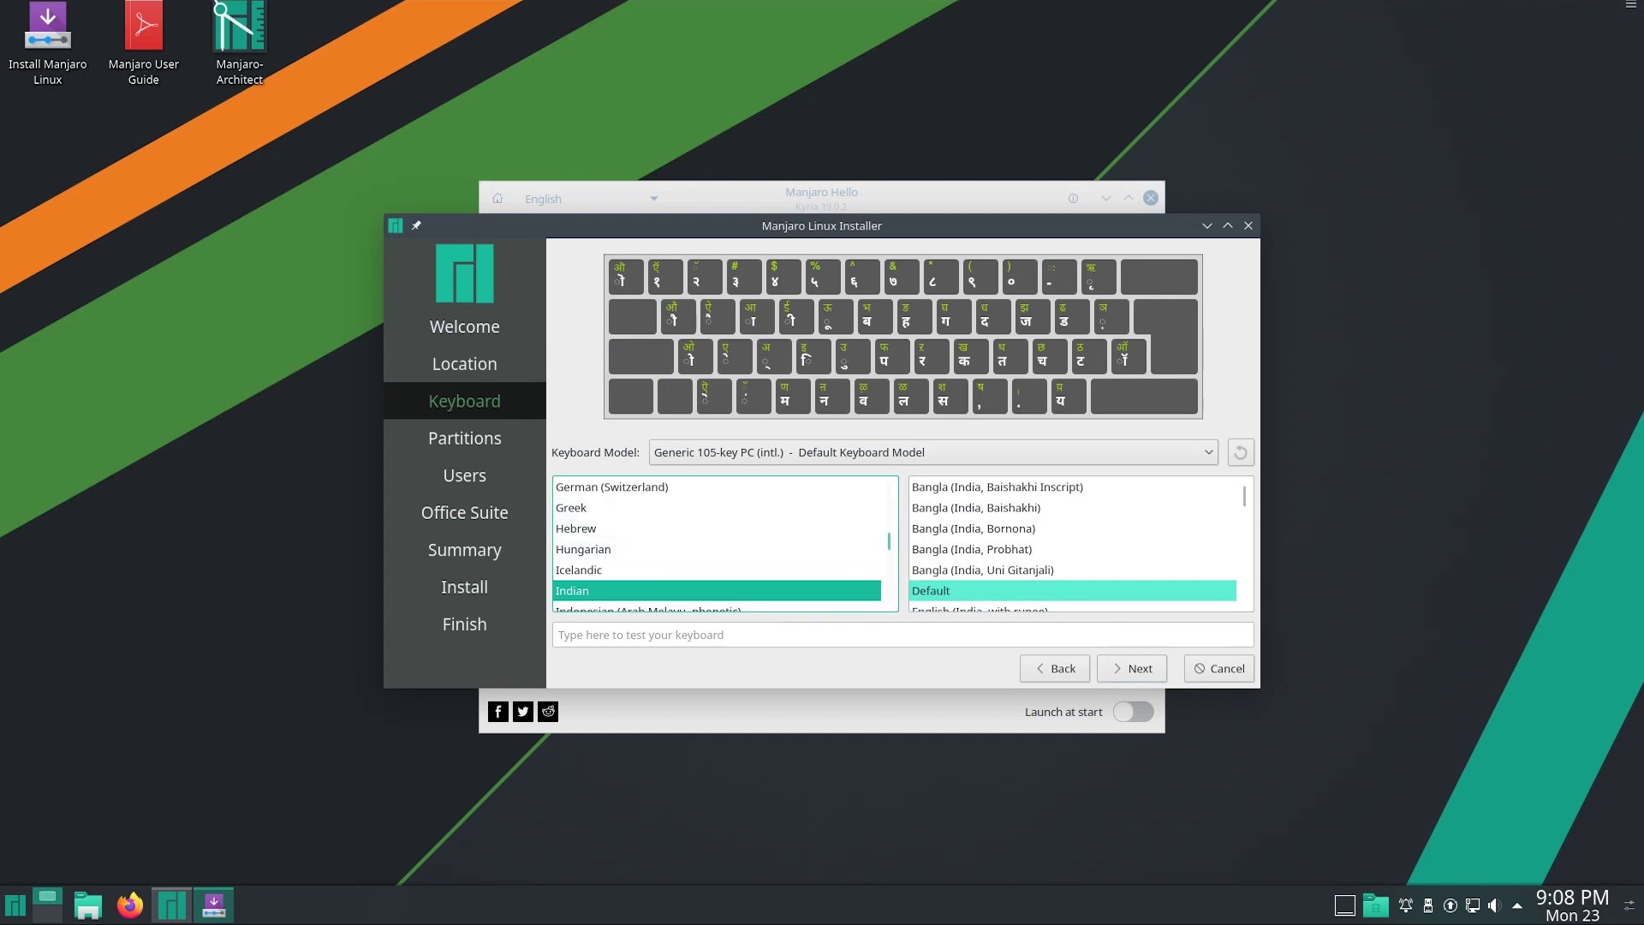
# Choose the English (US) keyboard layout and continue to partitioning
pyautogui.scroll(2, 720, 544)
pyautogui.scroll(5, 719, 544)
pyautogui.click(597, 507)
pyautogui.press('Down')
pyautogui.press('Down')
pyautogui.press('Down')
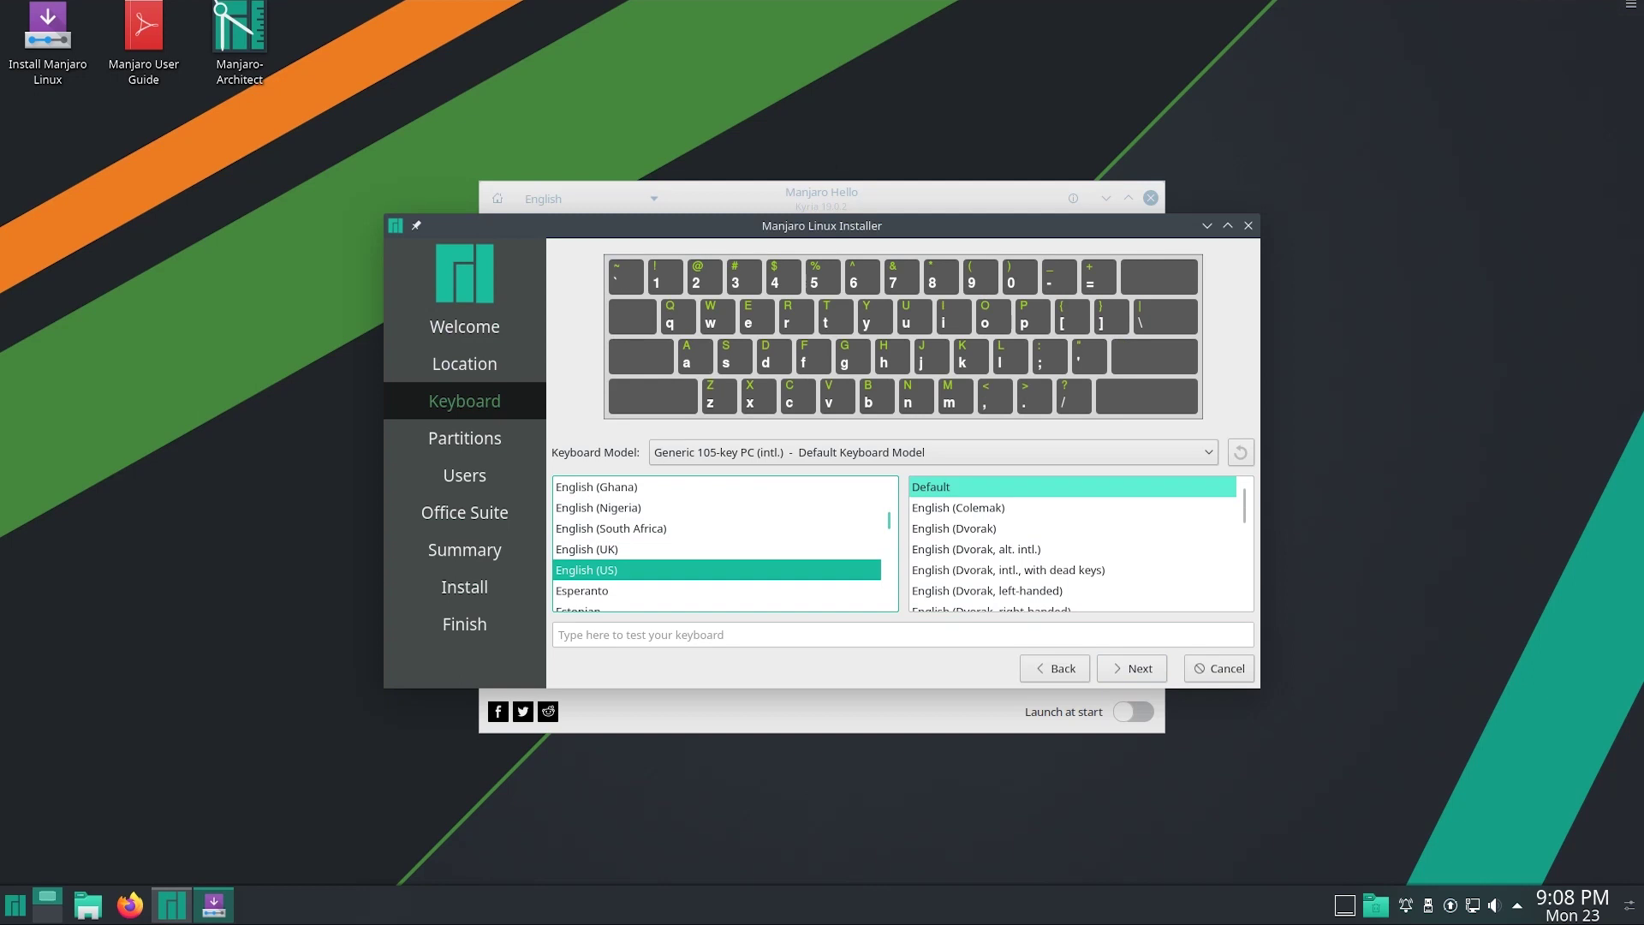
pyautogui.click(1131, 668)
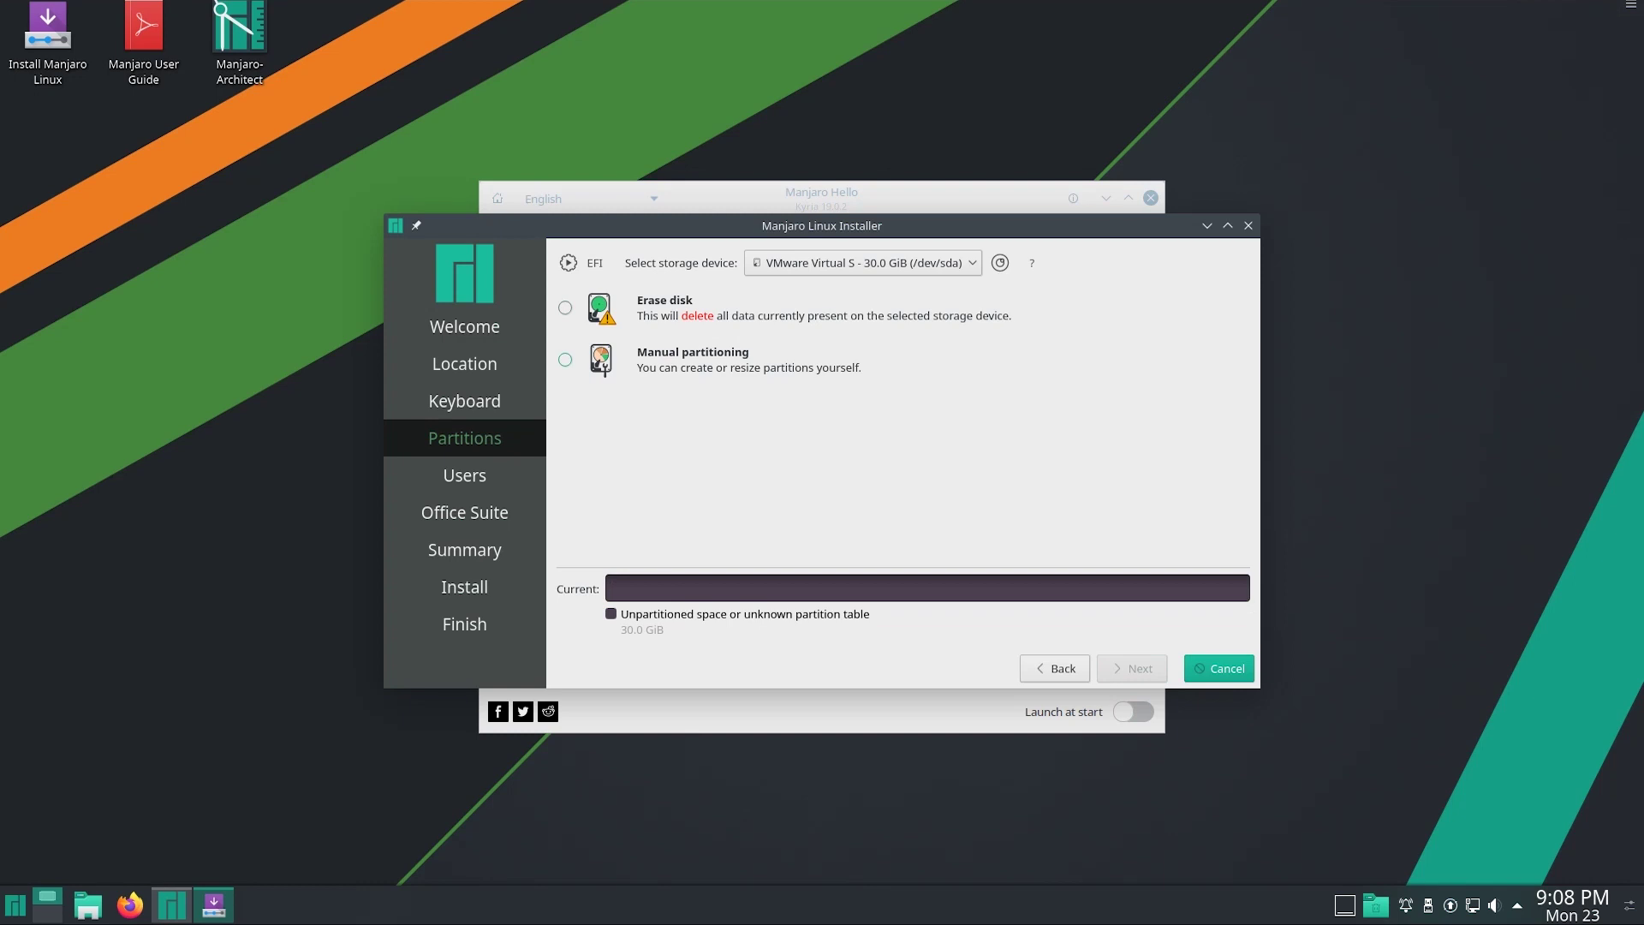
# Use manual partitioning, give the 30 GiB disk a GPT table, and start a partition in its free space
pyautogui.click(565, 359)
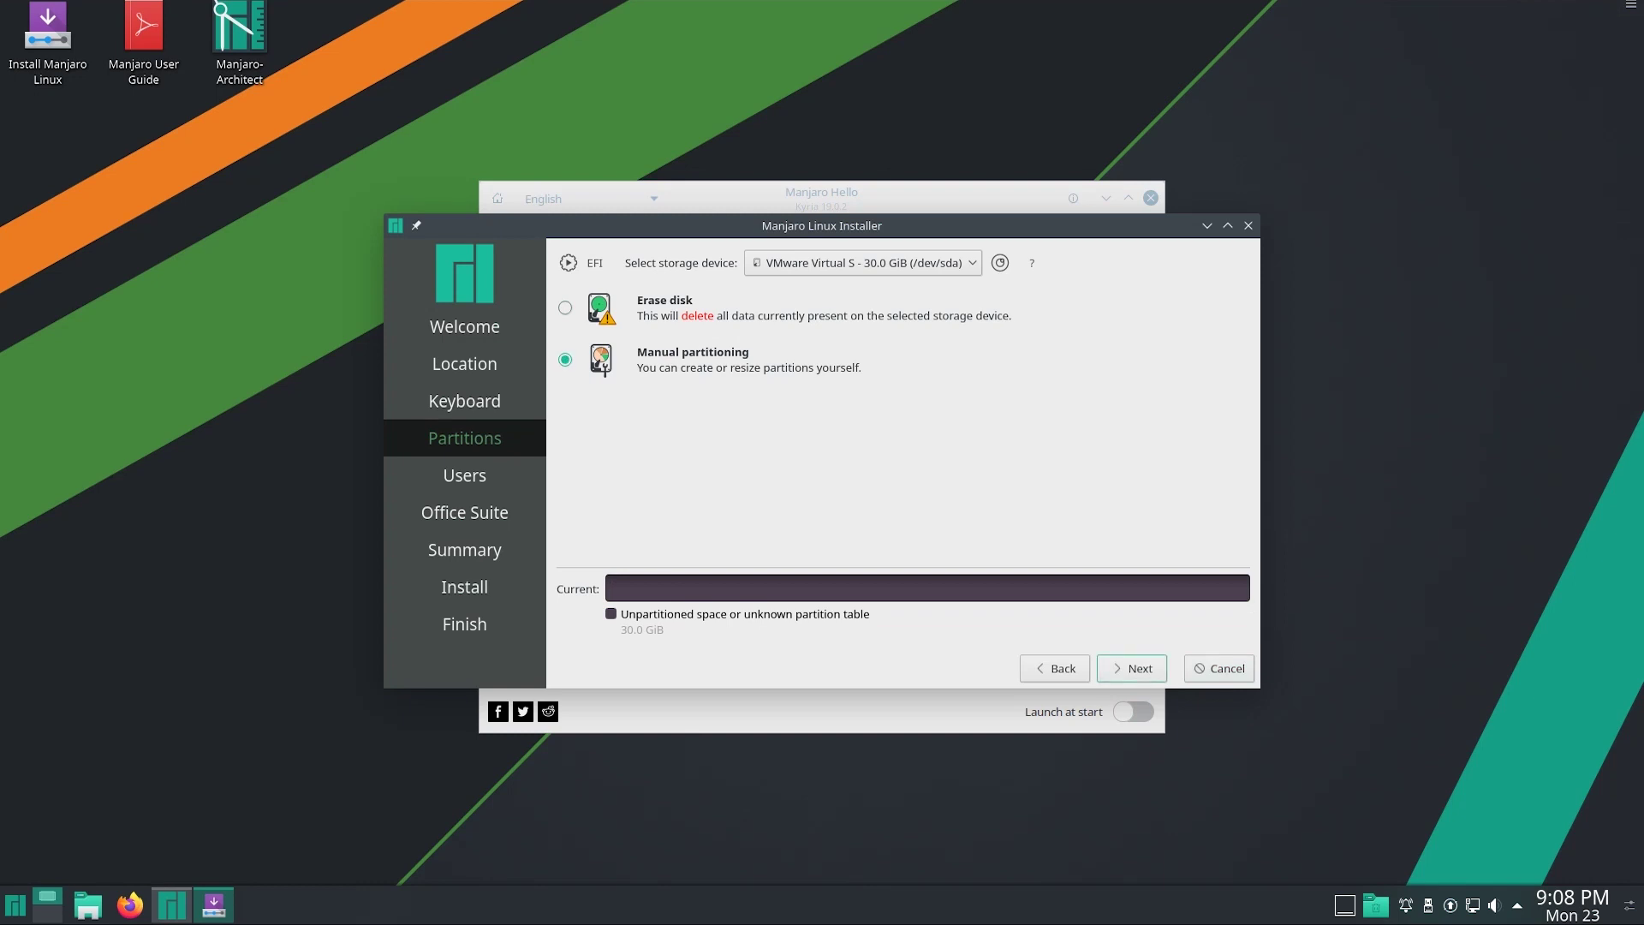
pyautogui.click(1131, 668)
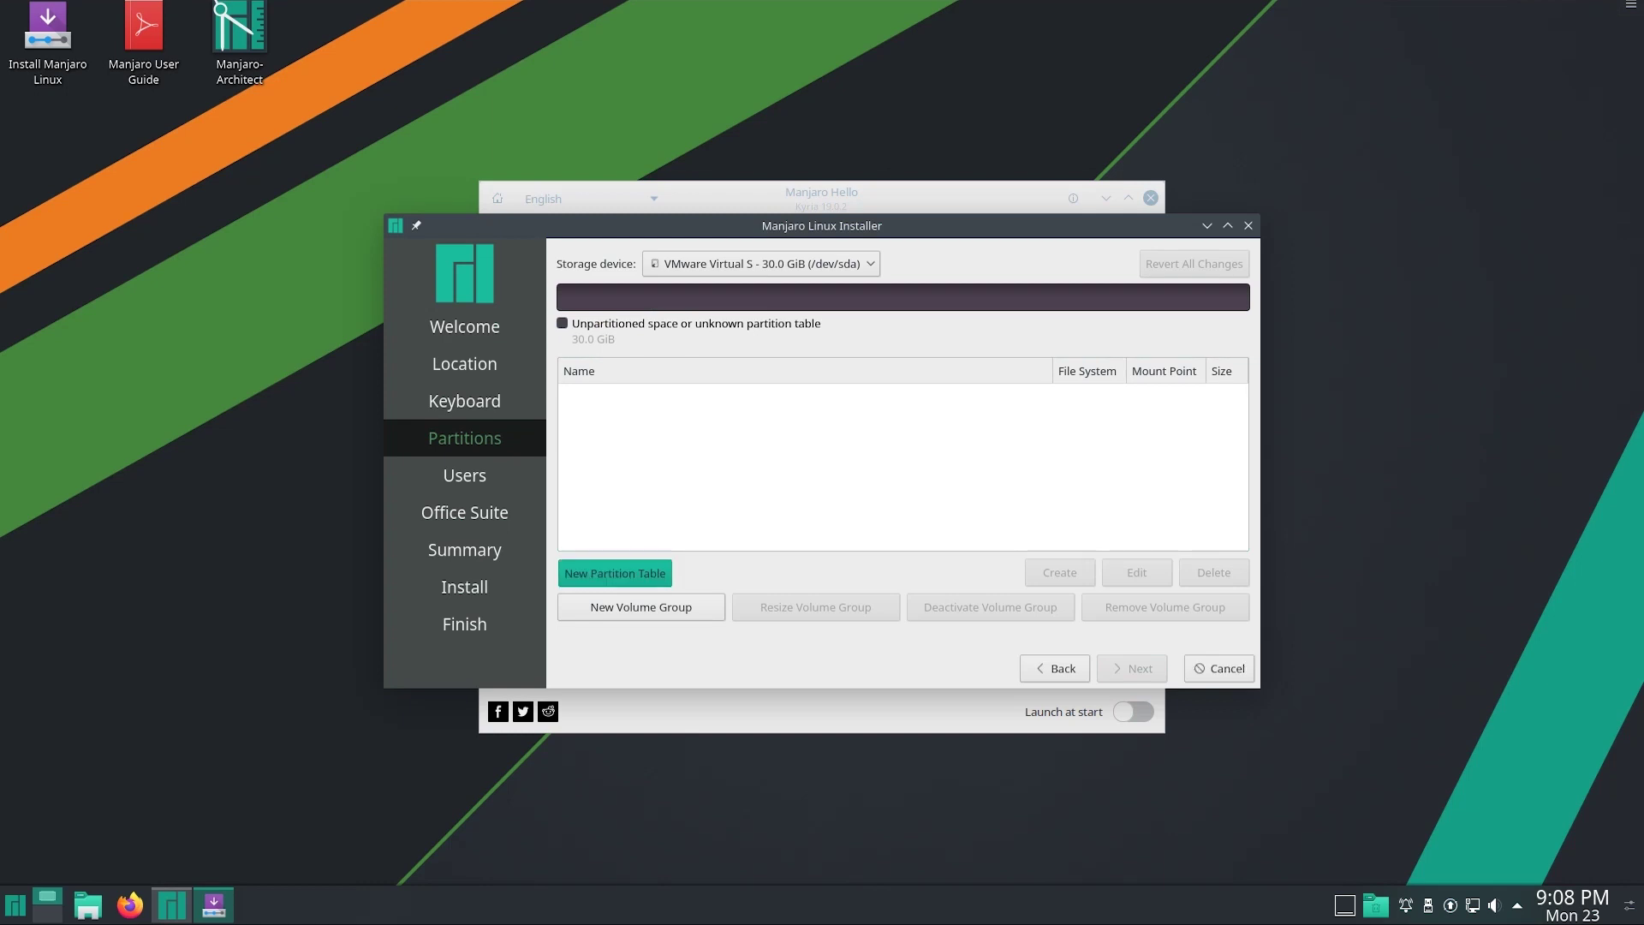
pyautogui.click(614, 572)
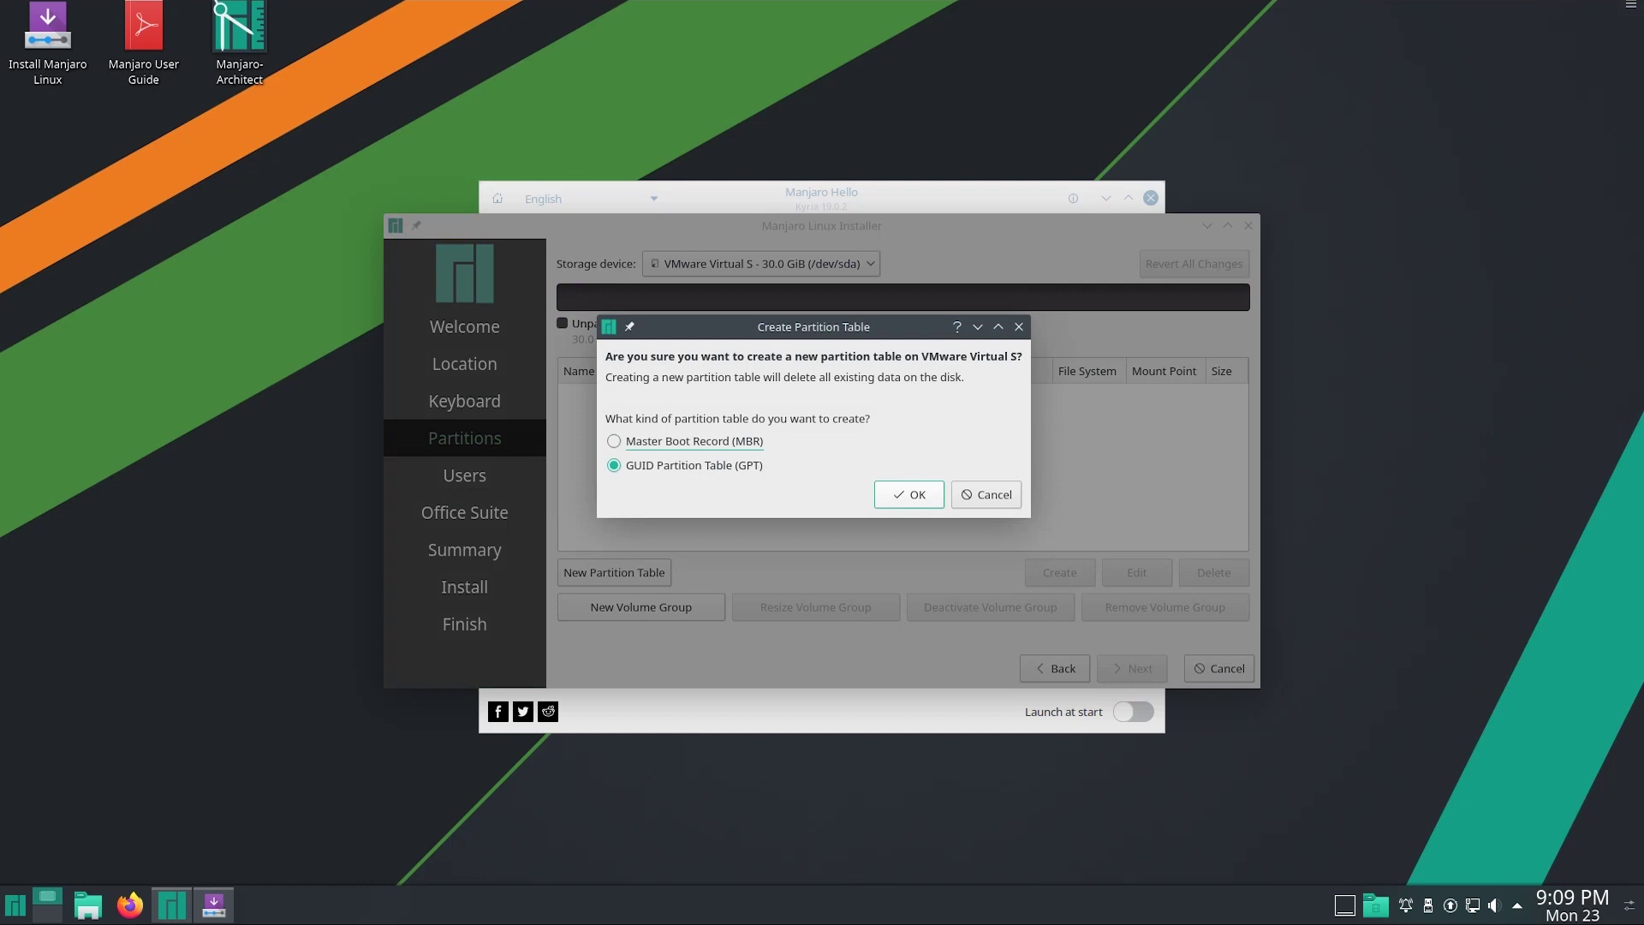
pyautogui.press('Tab')
pyautogui.press('Return')
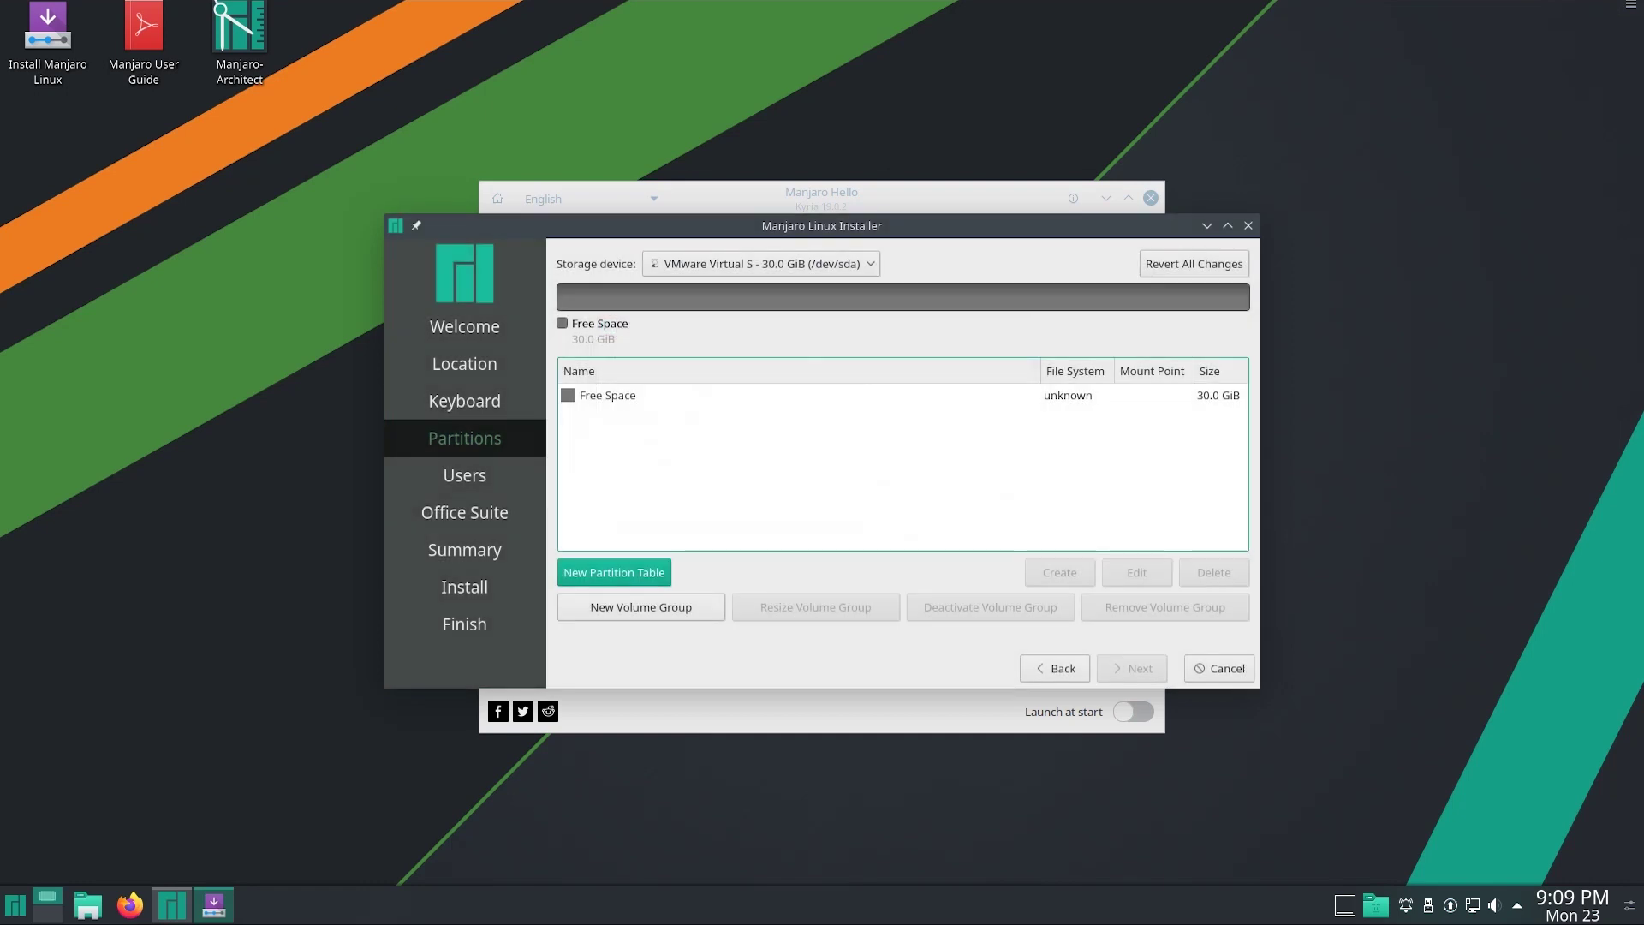
pyautogui.click(608, 395)
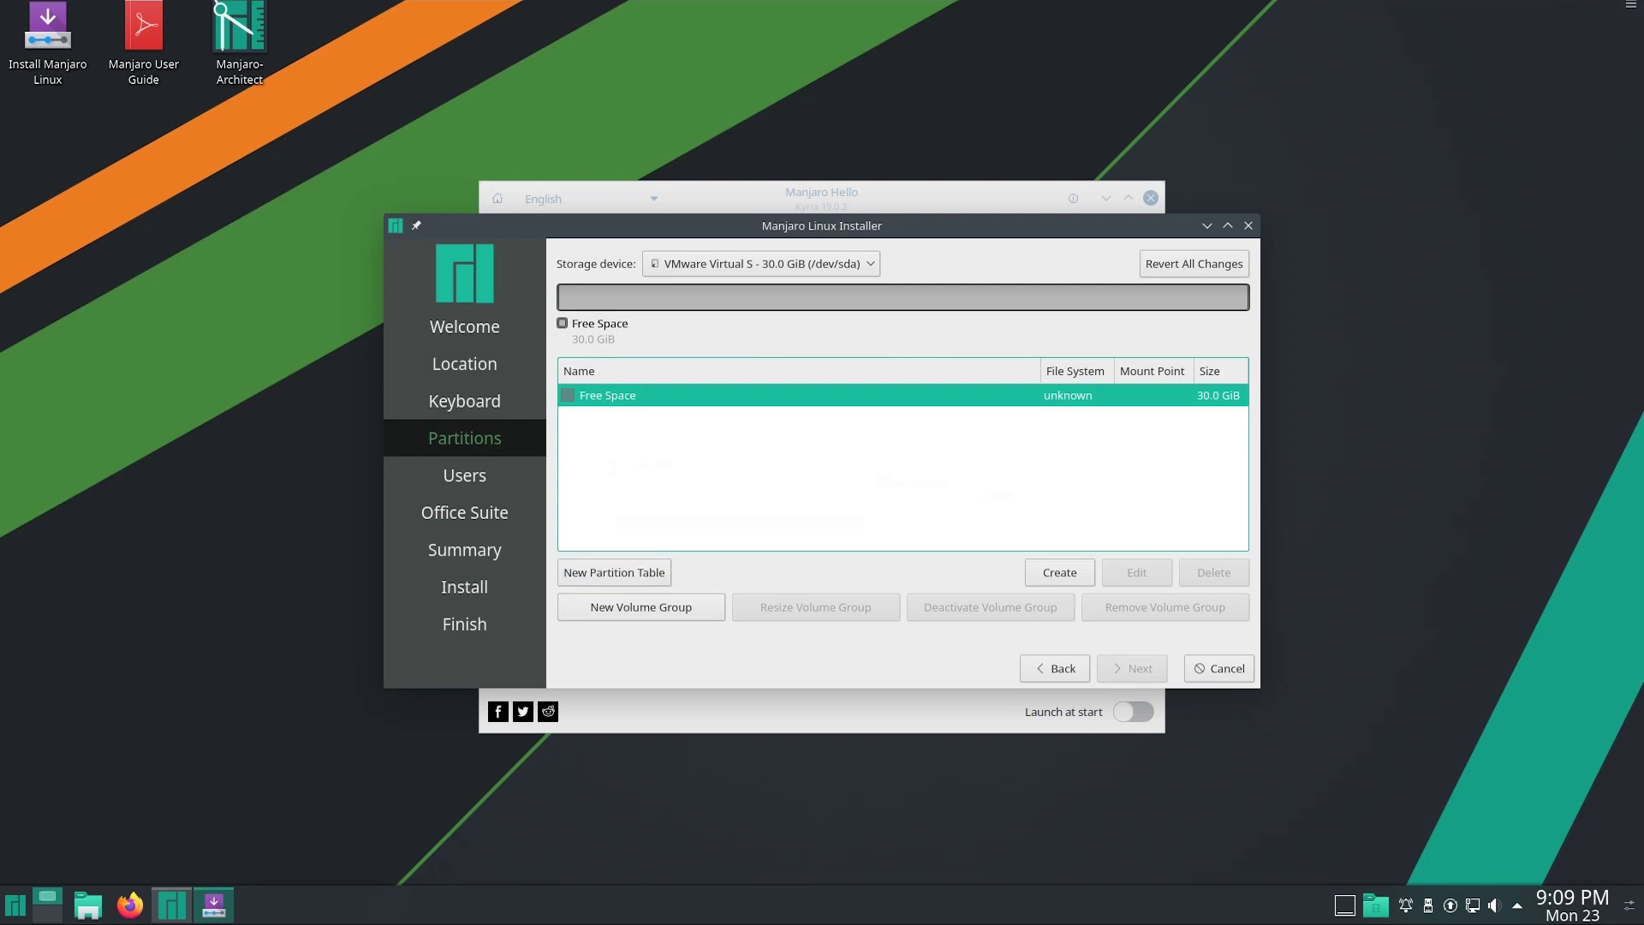
pyautogui.click(1059, 572)
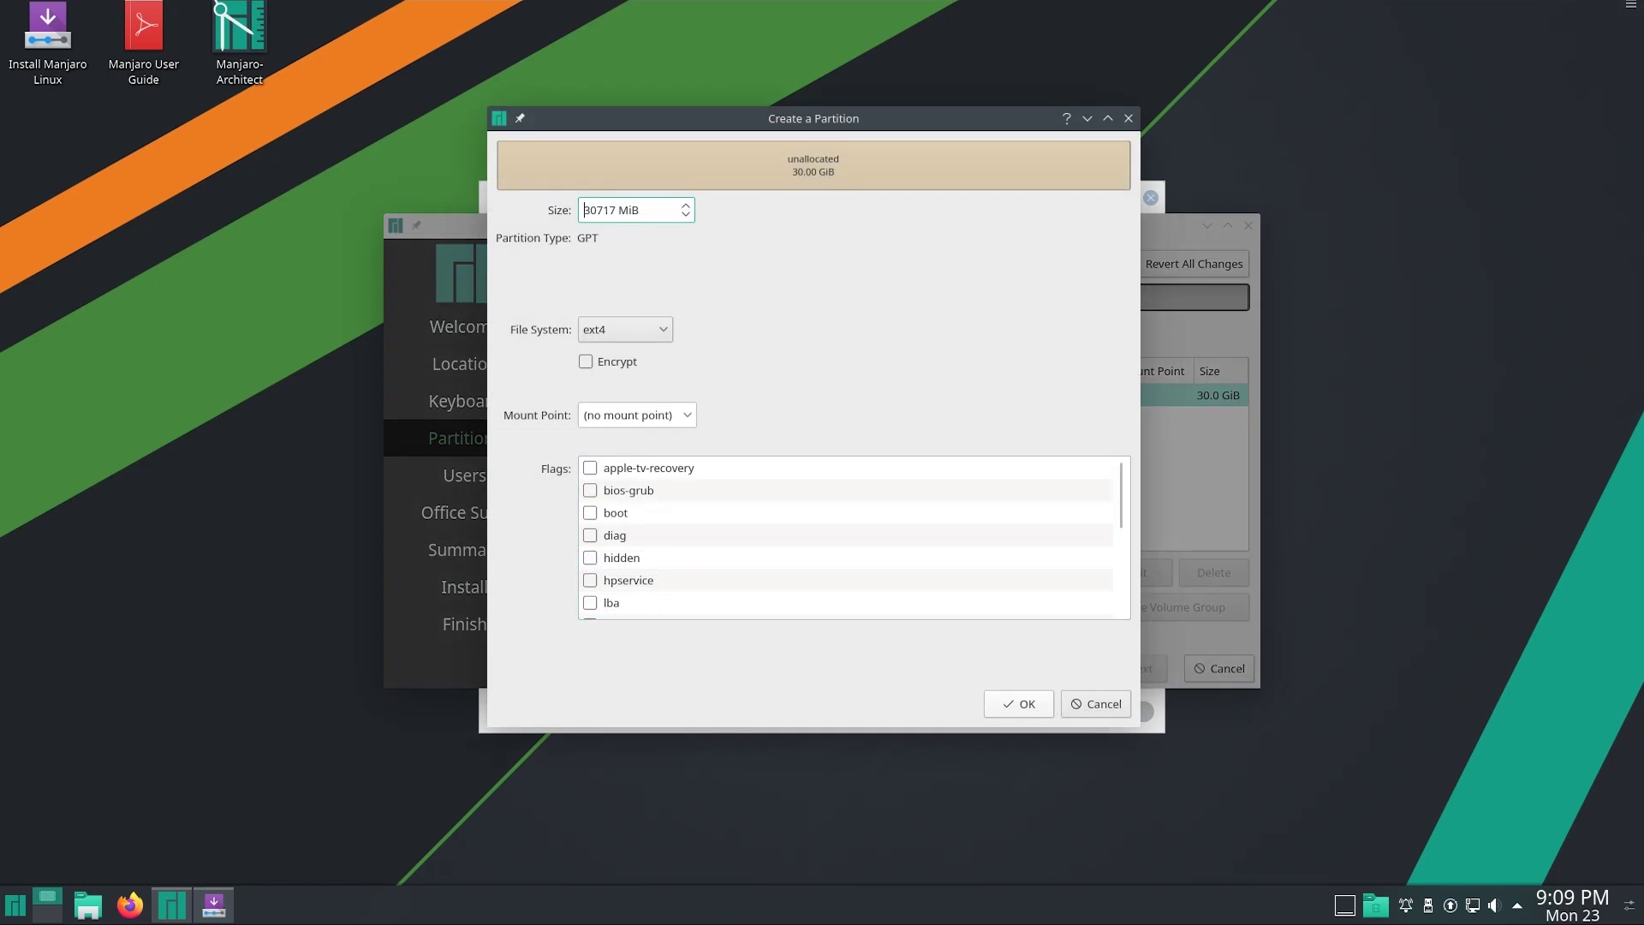
# Create a 25712 MiB ext4 partition with the root flag, mounted at /
pyautogui.press('Right')
pyautogui.hotkey('shift', 'End')
pyautogui.press('End')
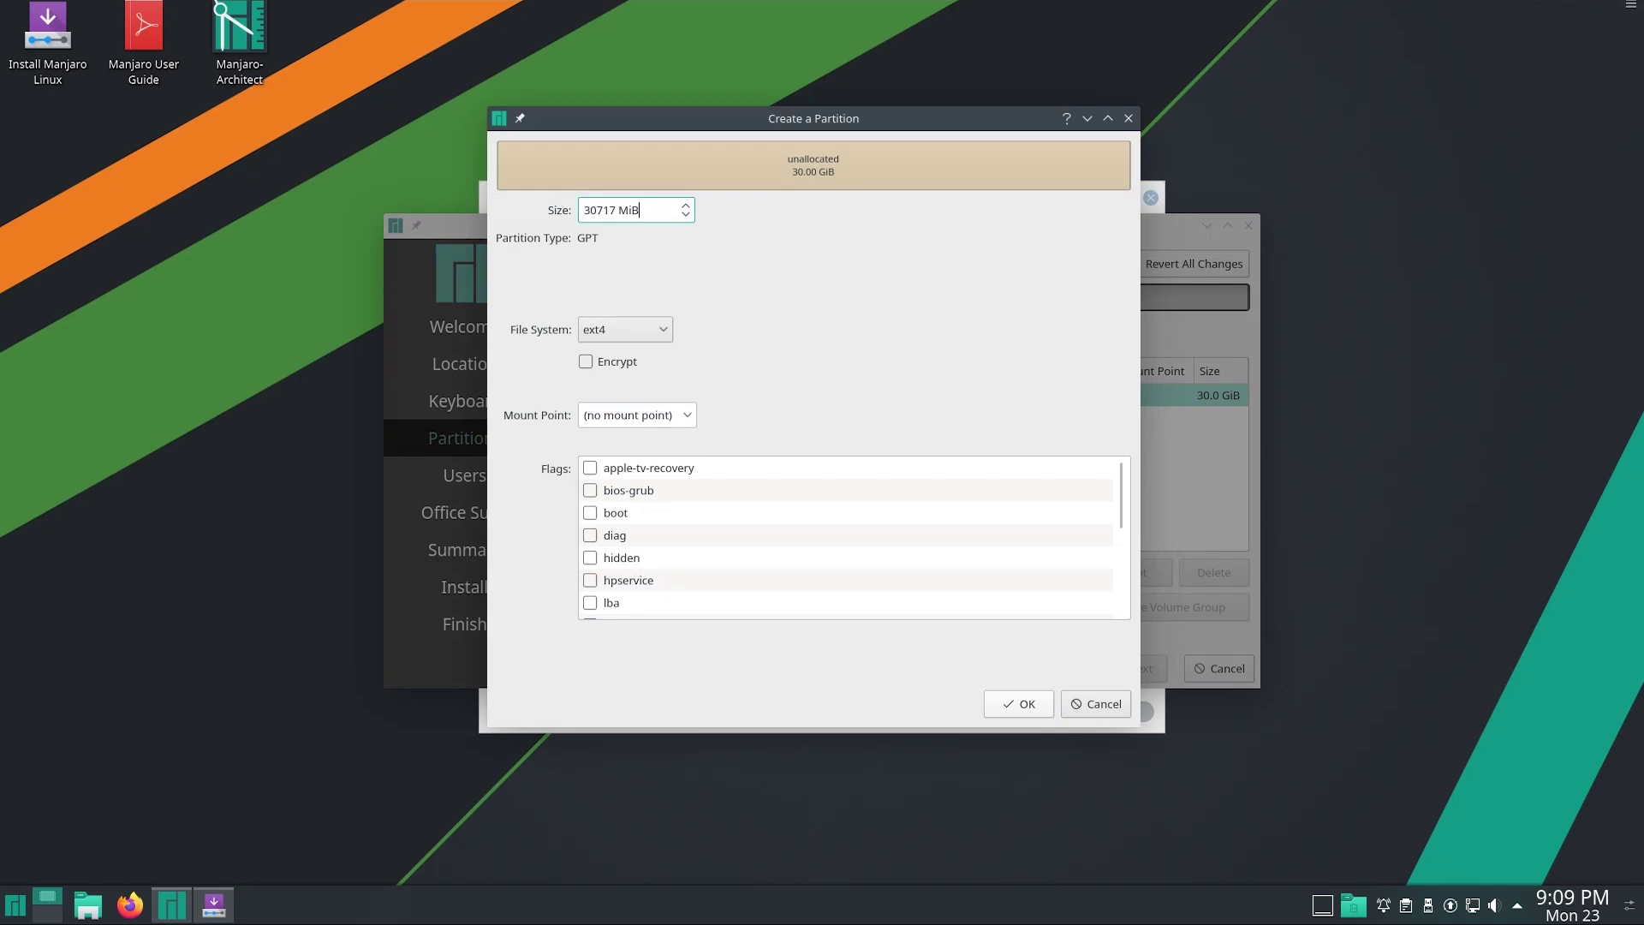
pyautogui.hotkey('ctrl', 'a')
pyautogui.press('BackSpace')
pyautogui.press('Down')
pyautogui.press('Down')
pyautogui.write('25712')
pyautogui.scroll(-3, 854, 537)
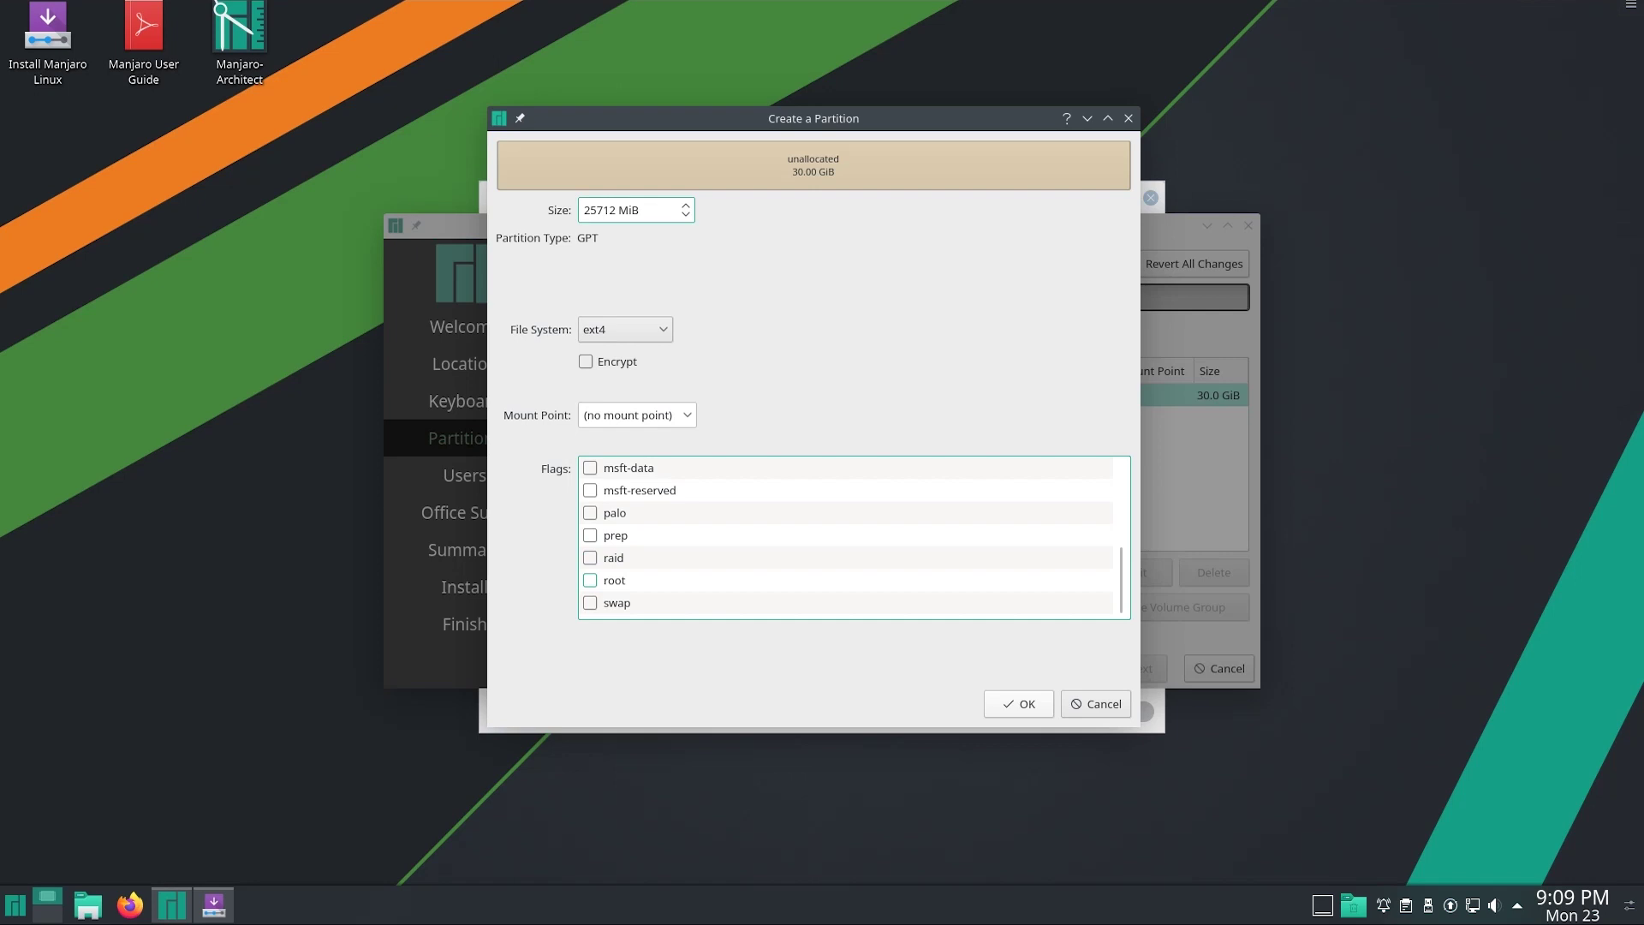
pyautogui.click(590, 580)
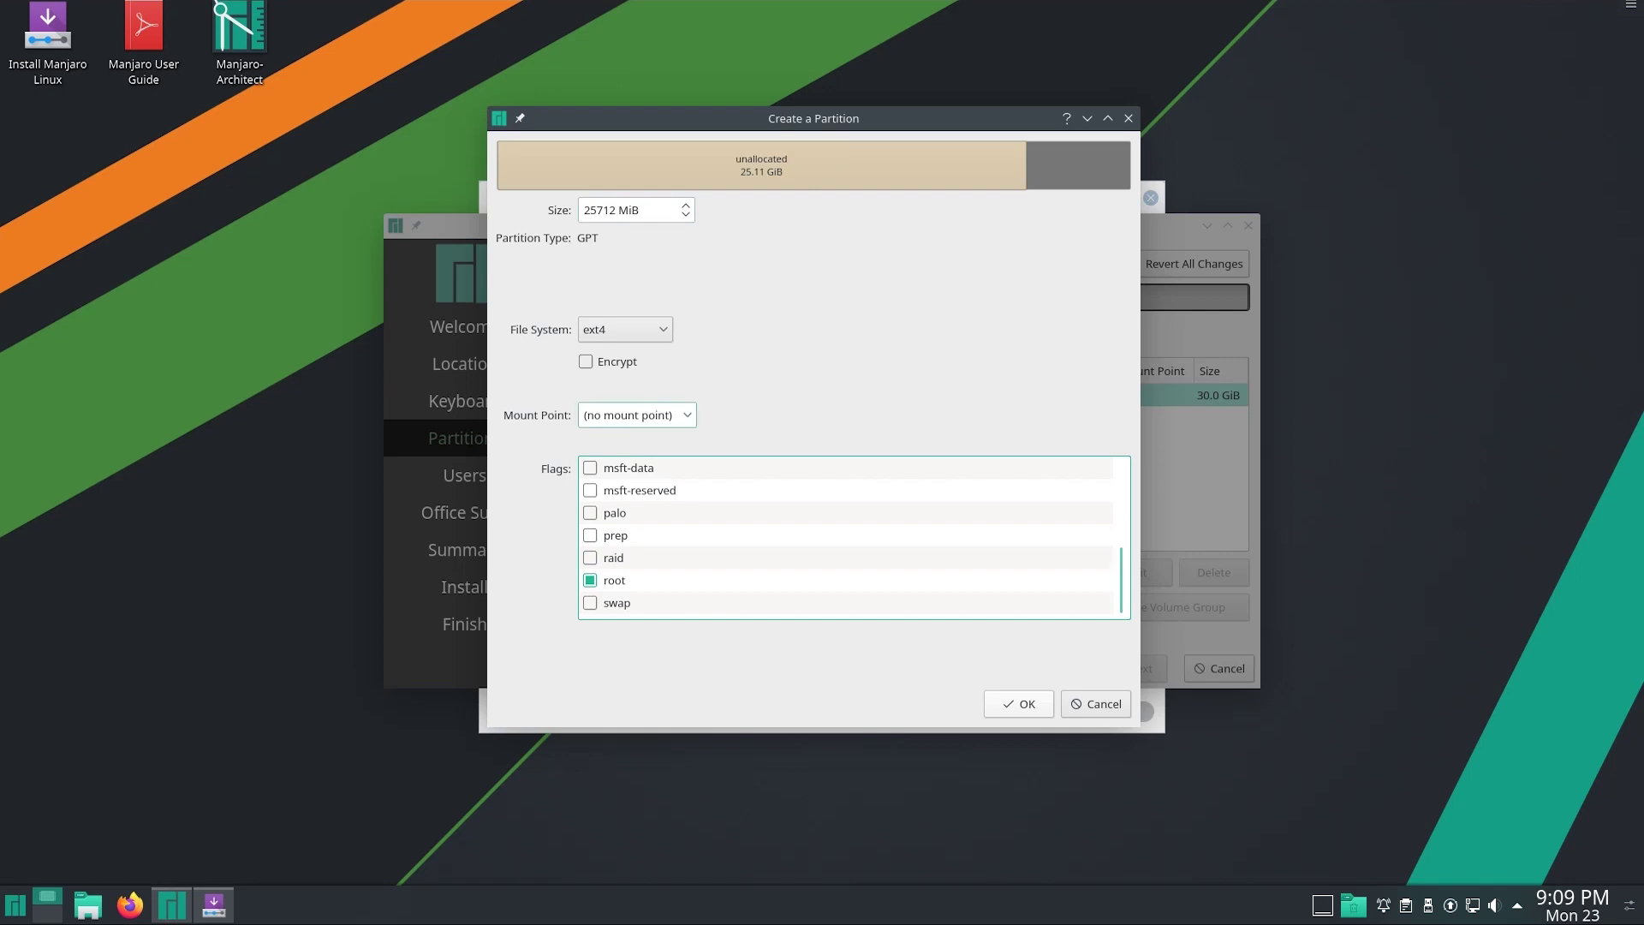
pyautogui.click(637, 414)
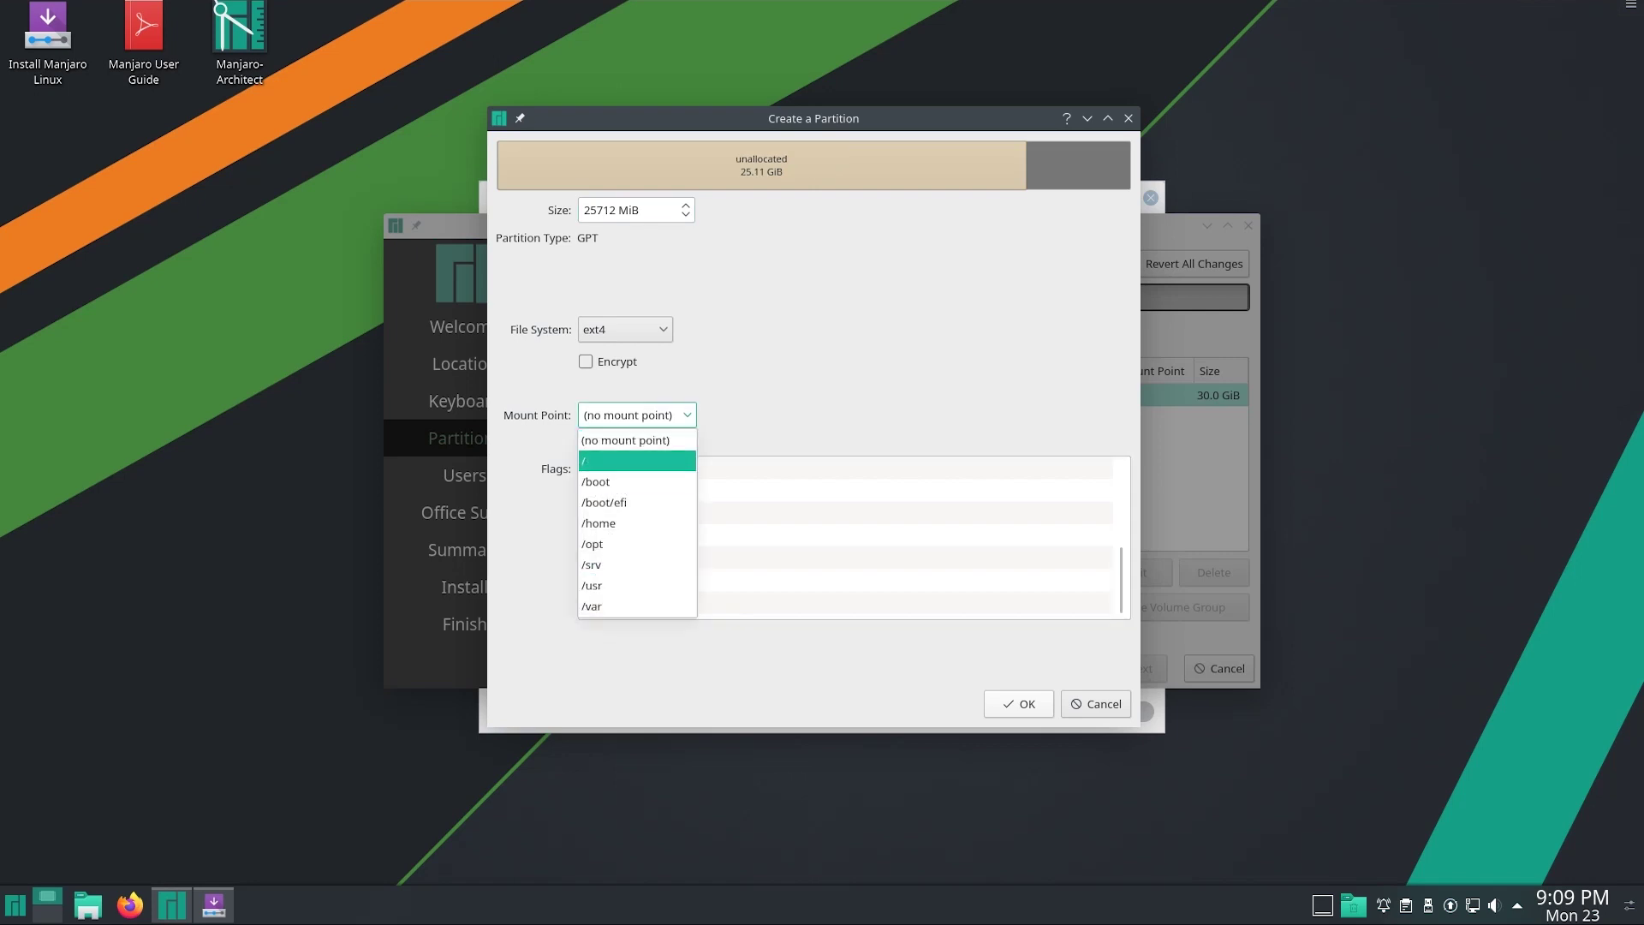
pyautogui.click(637, 461)
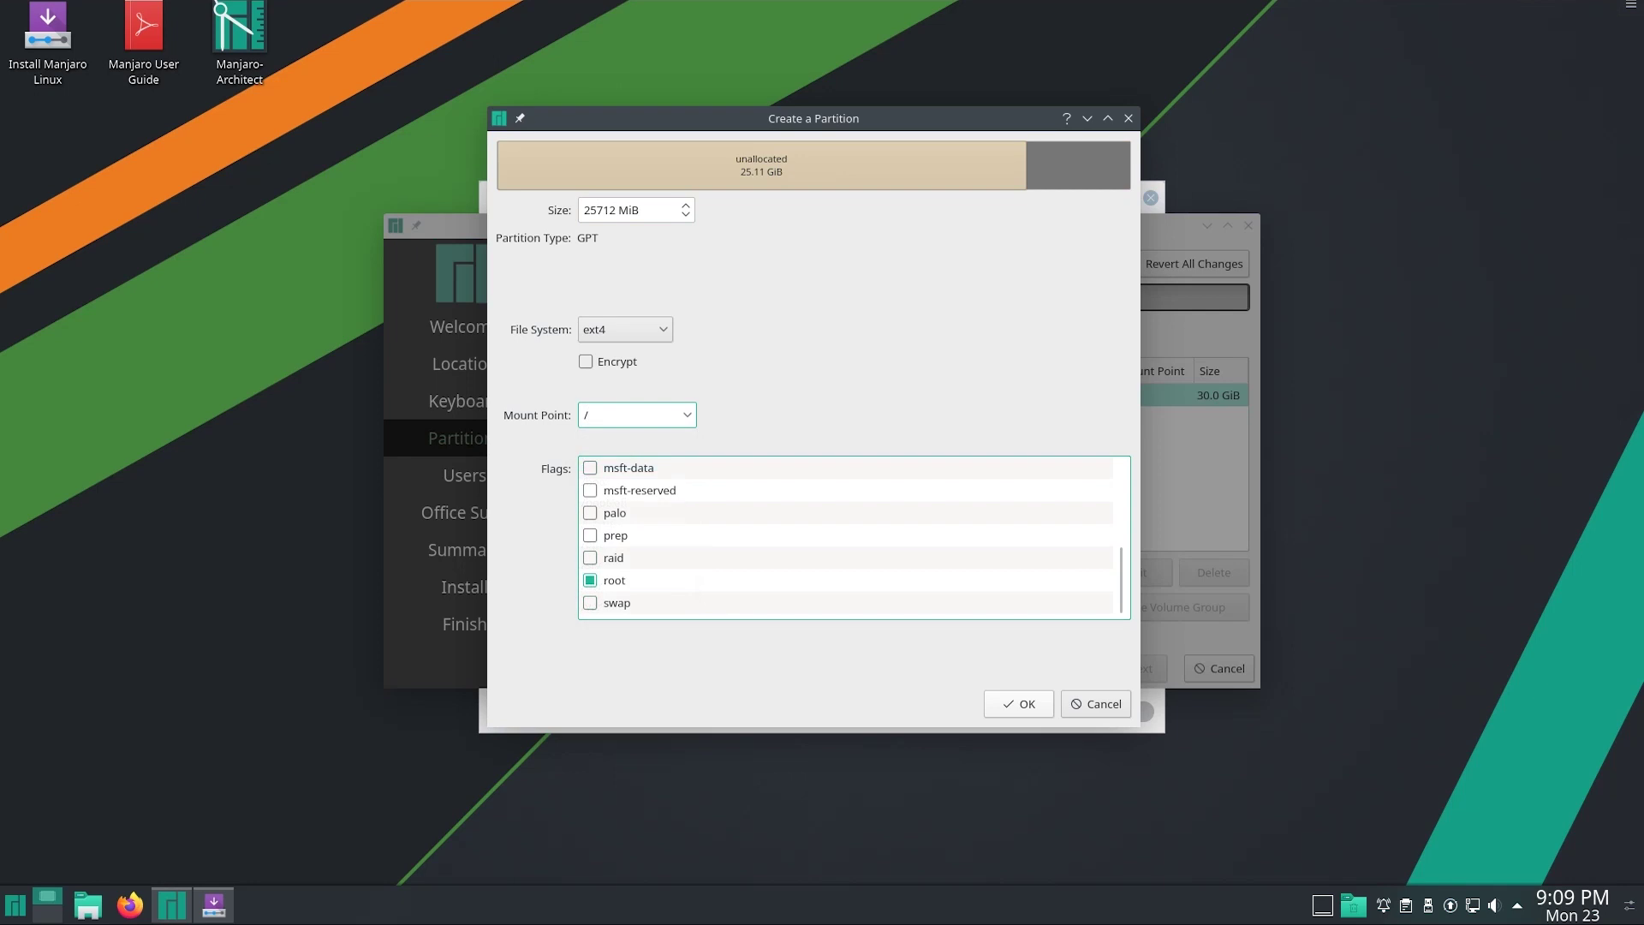
pyautogui.click(1019, 704)
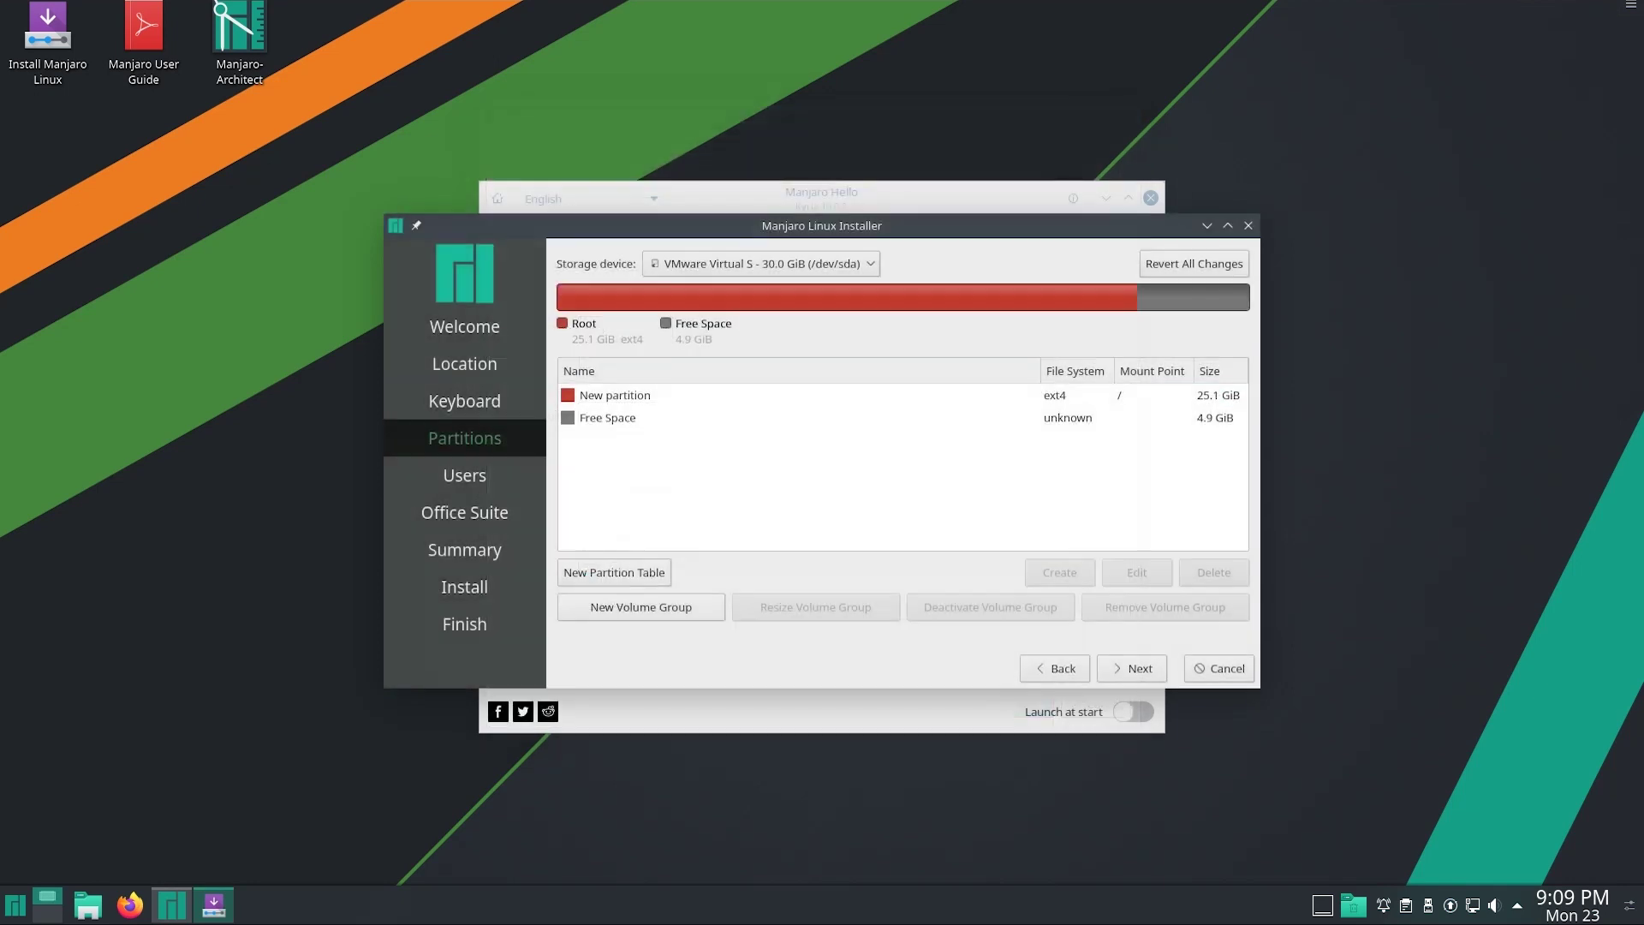
# Create a 4005 MiB linuxswap partition with the swap flag in the remaining 4.9 GiB
pyautogui.click(608, 417)
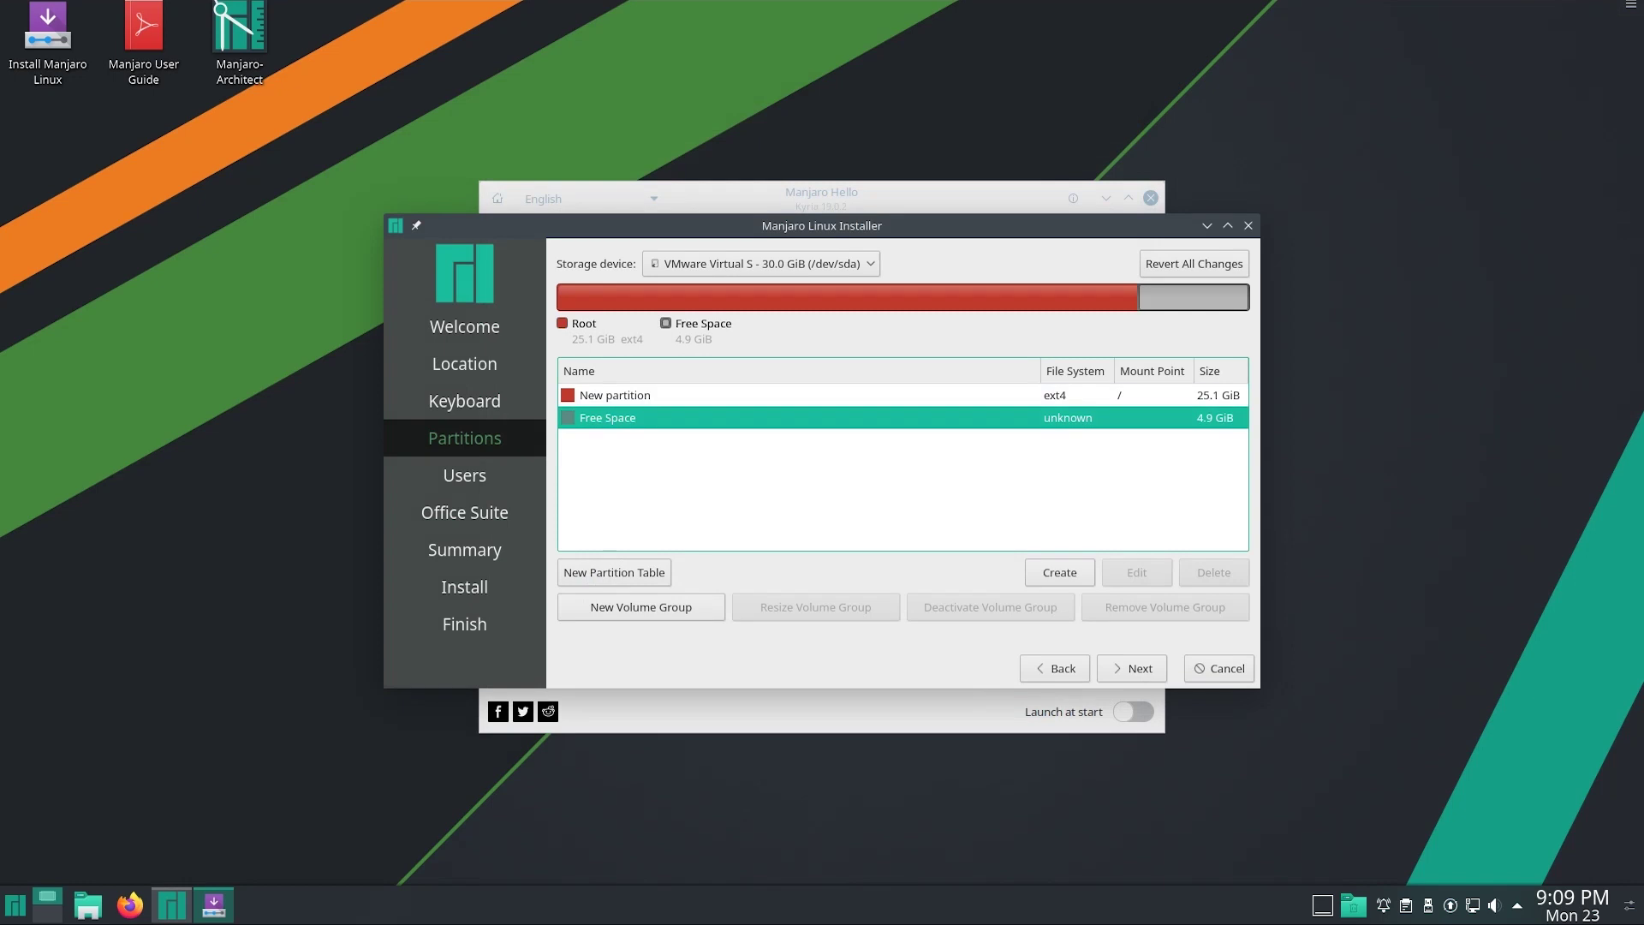
pyautogui.click(1059, 572)
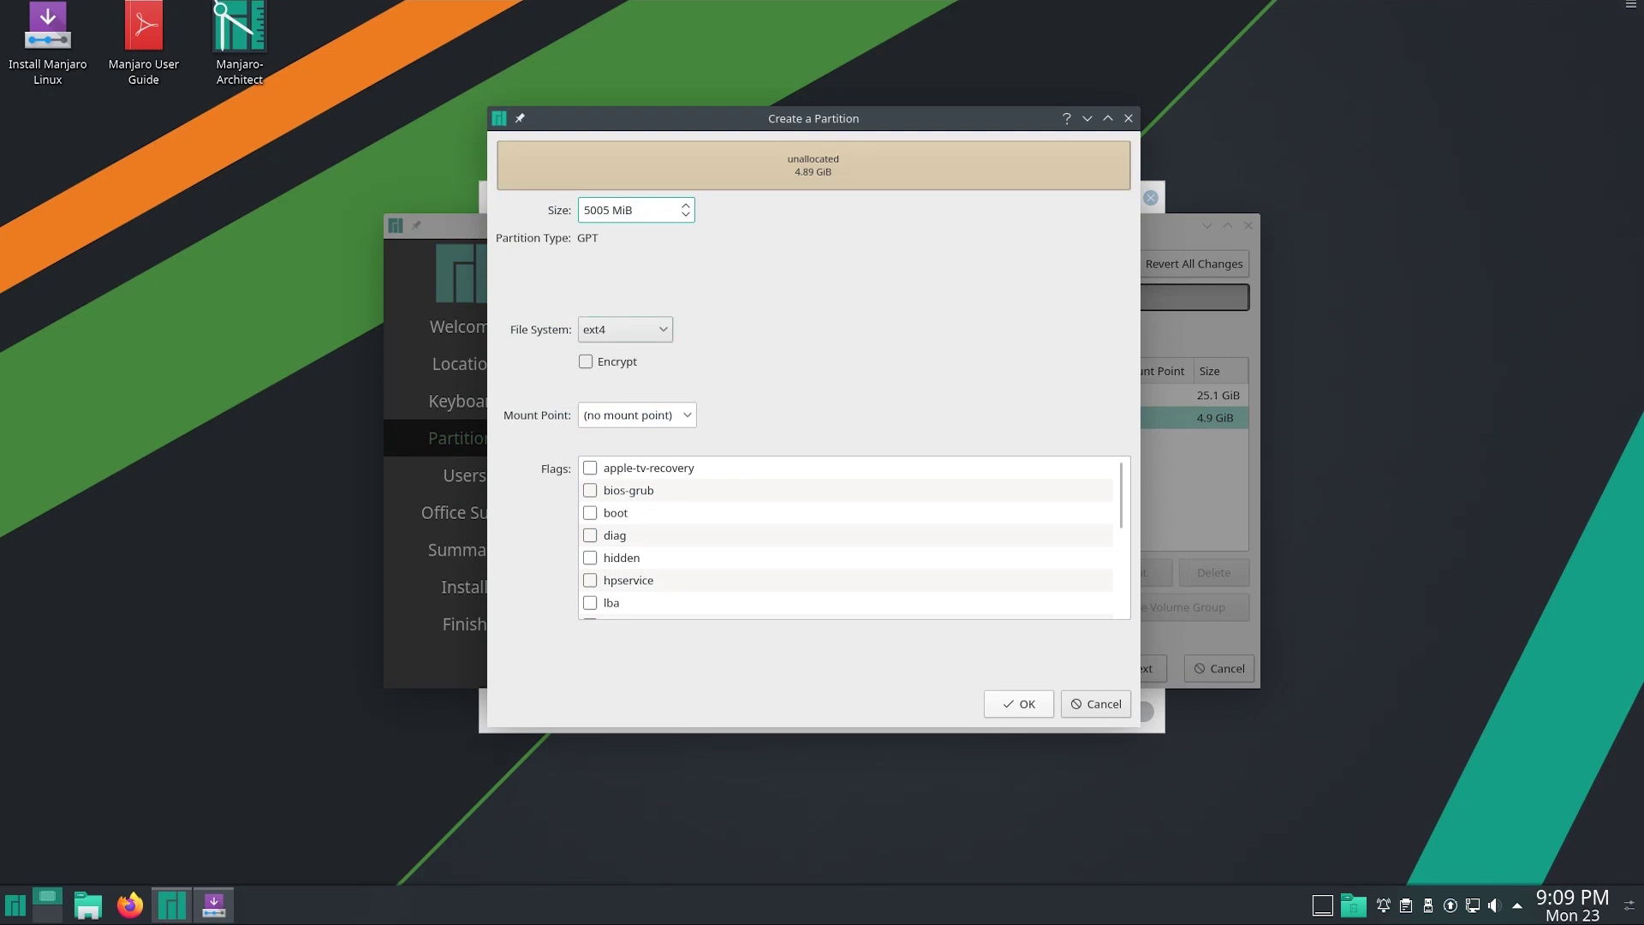
pyautogui.press('Delete')
pyautogui.write('4')
pyautogui.press('Tab')
pyautogui.press('space')
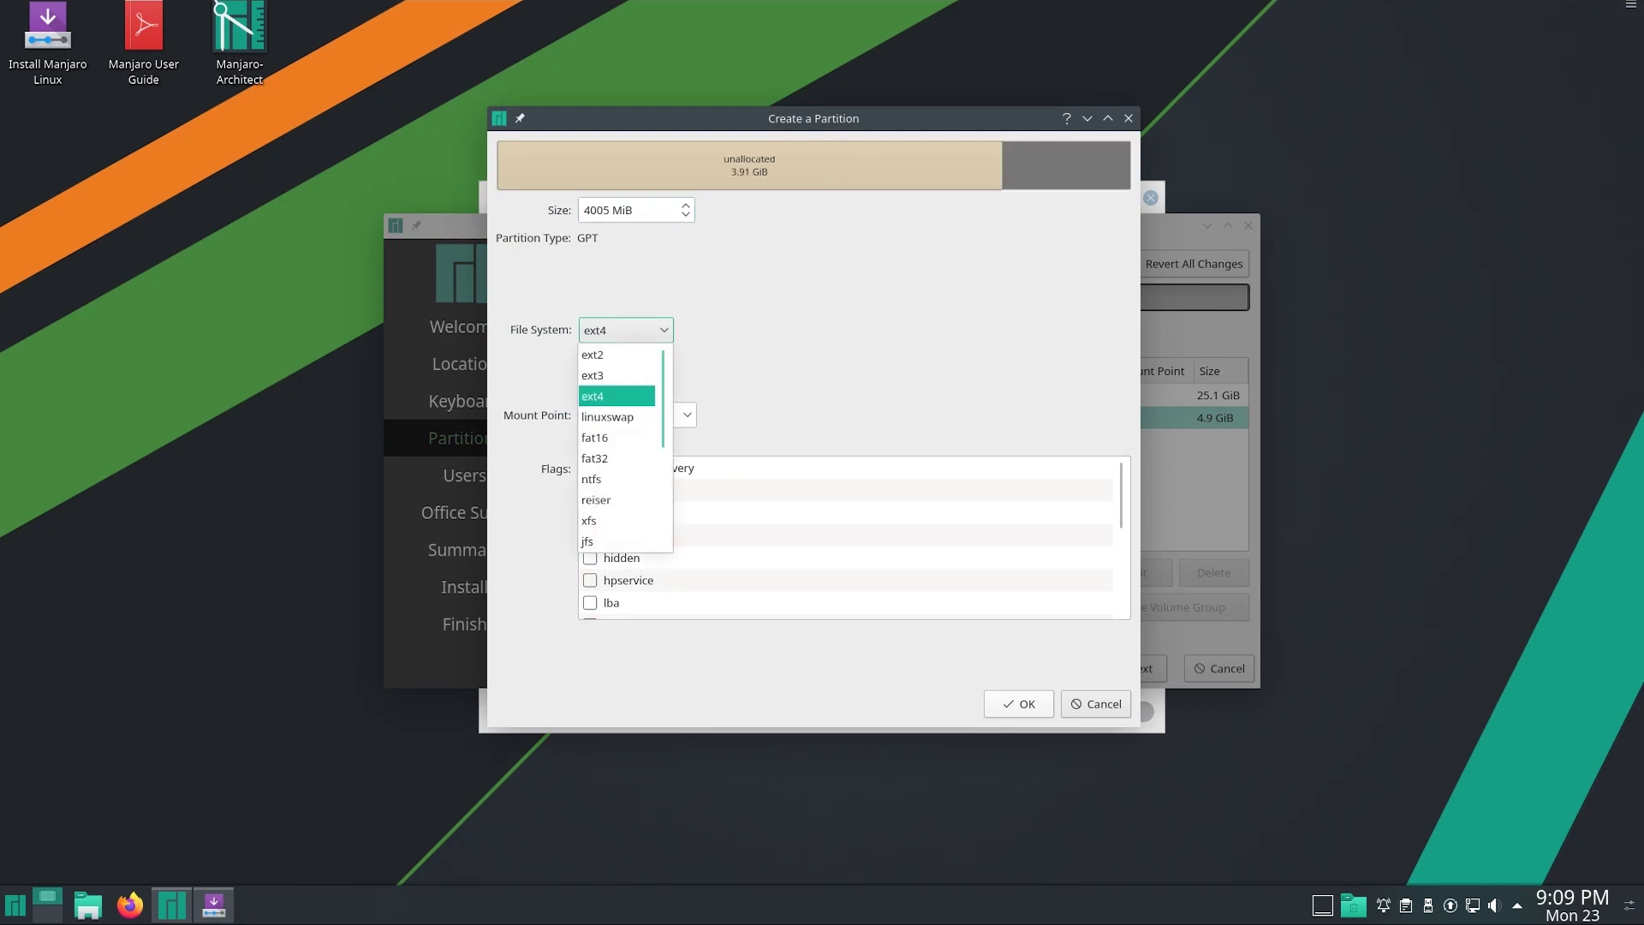
pyautogui.press('Down')
pyautogui.press('Return')
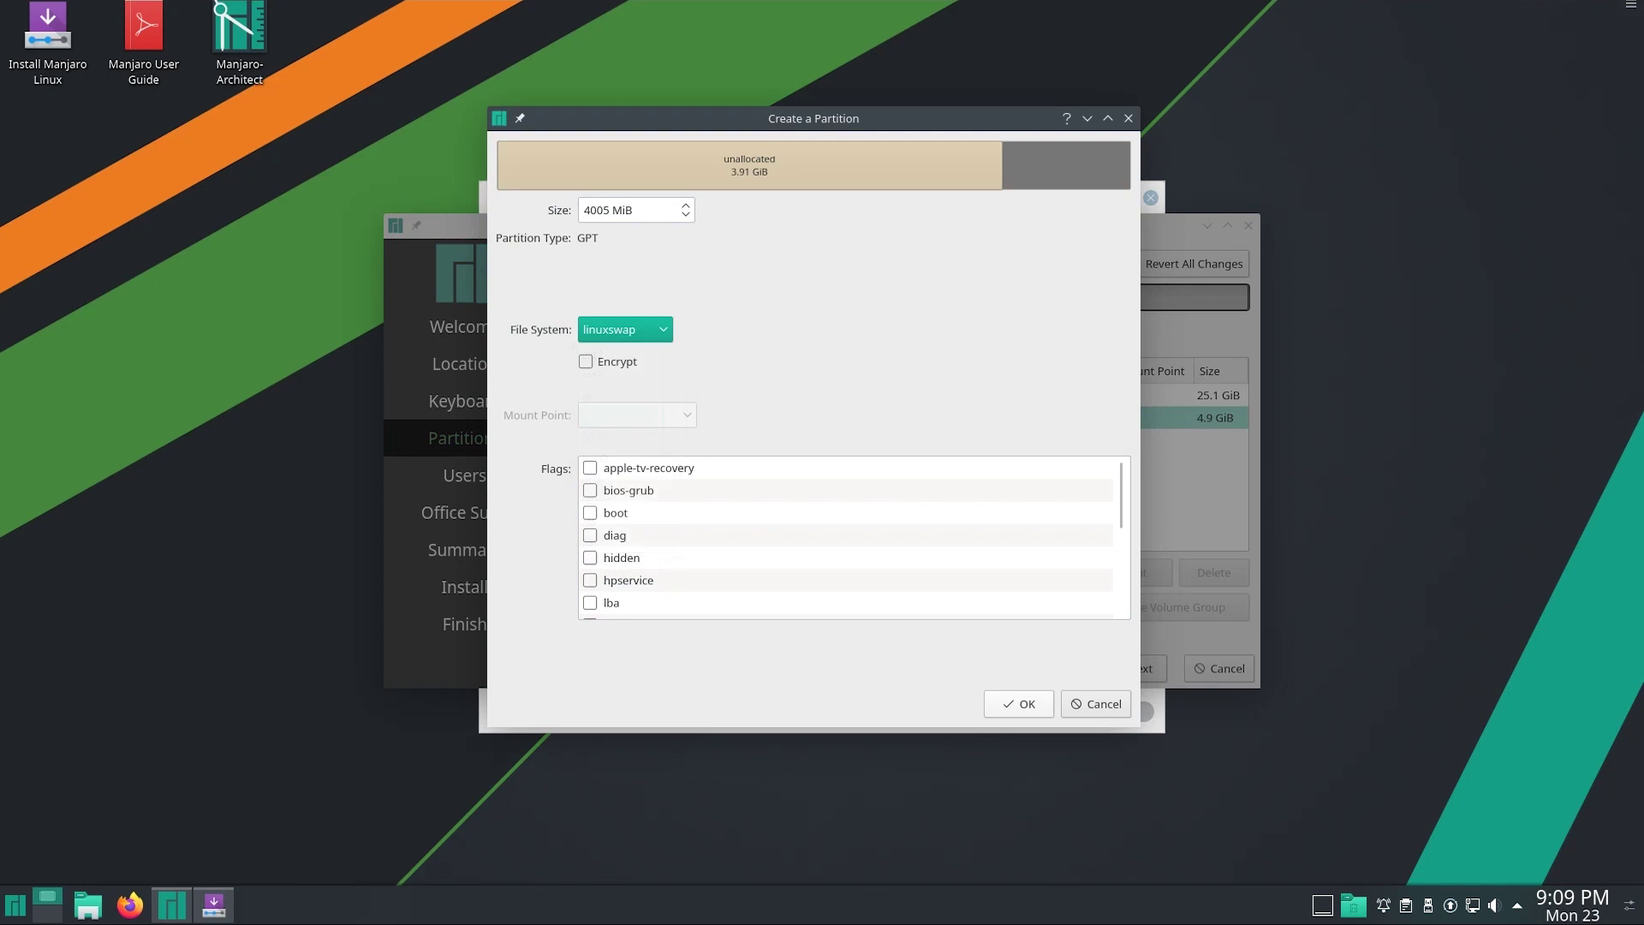
pyautogui.scroll(-3, 854, 537)
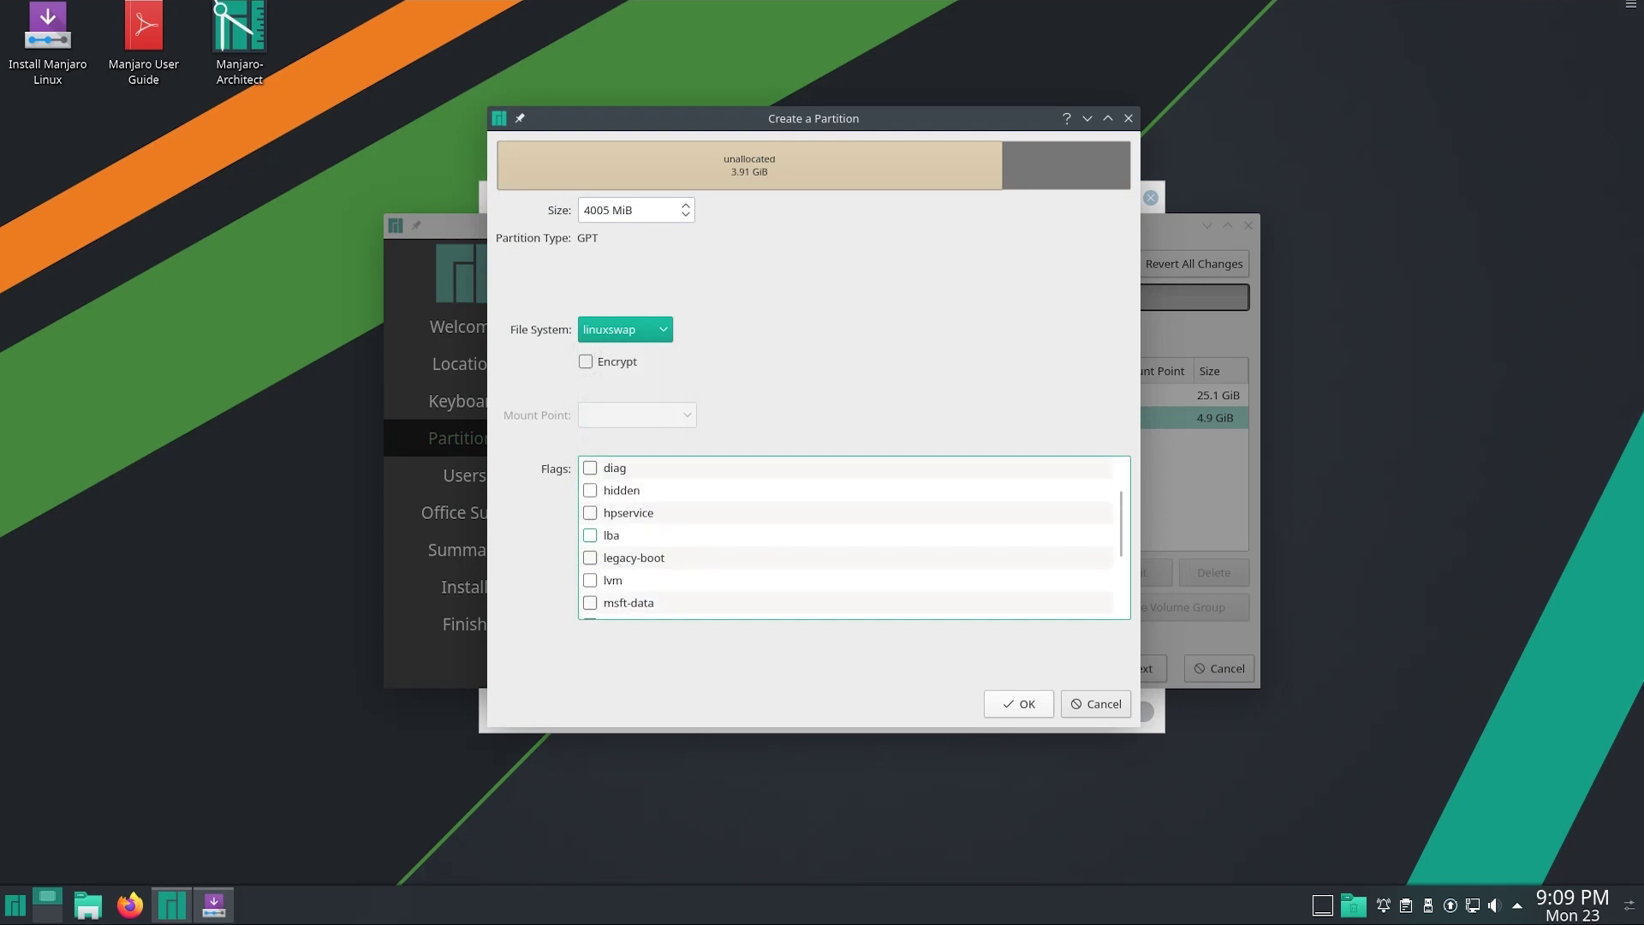
pyautogui.click(590, 603)
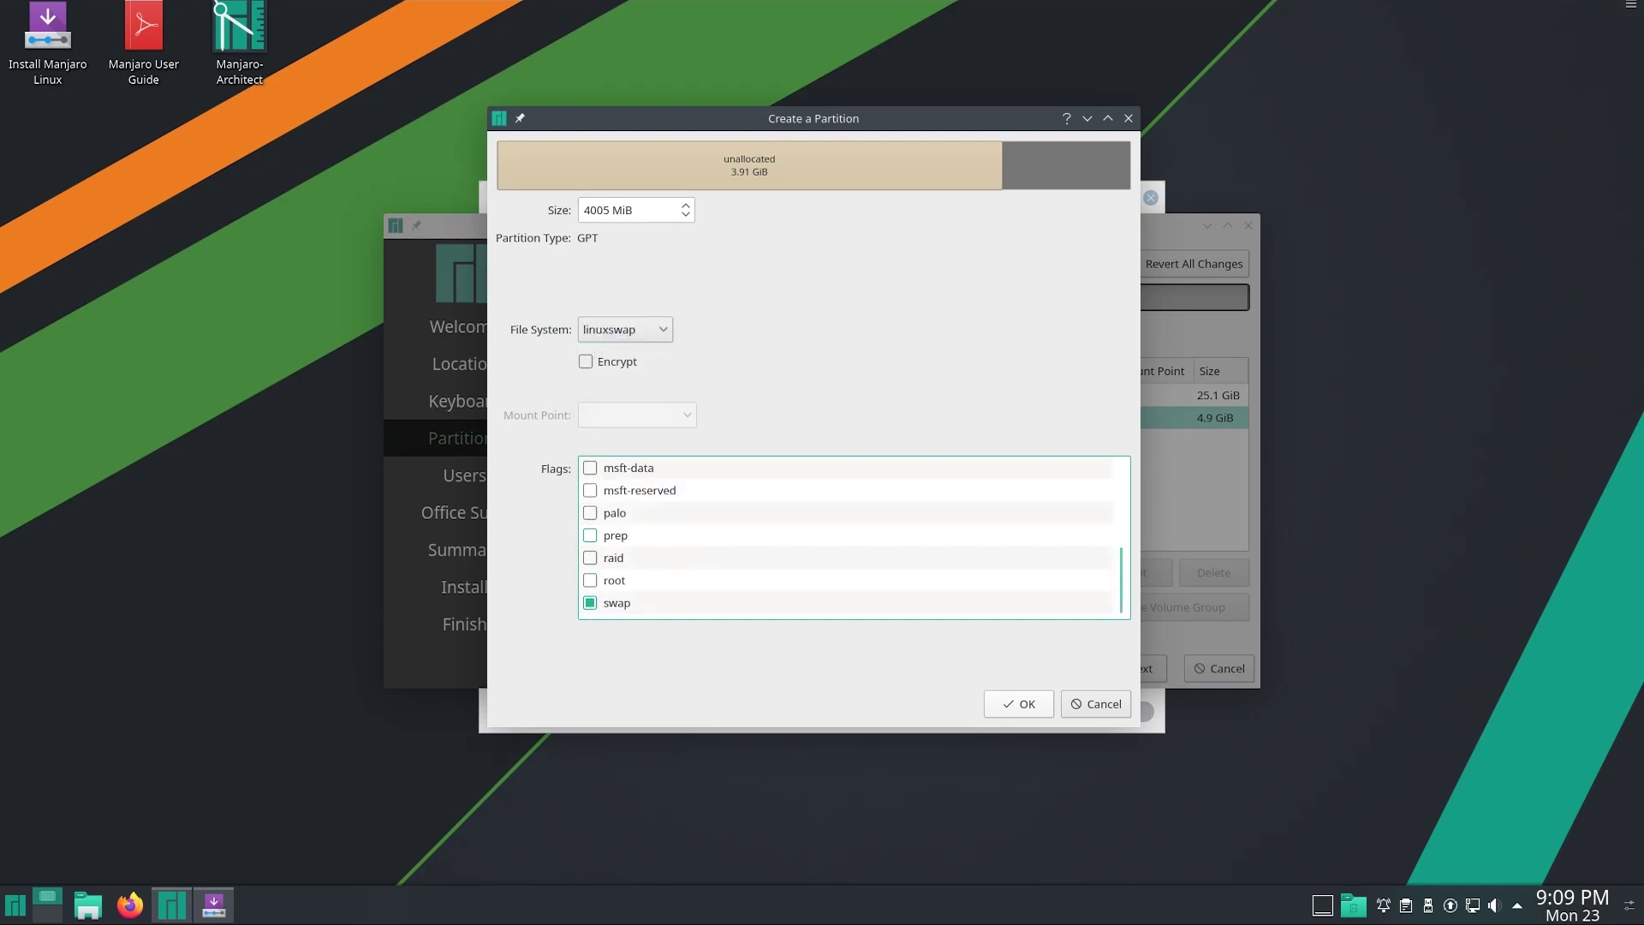
pyautogui.press('Return')
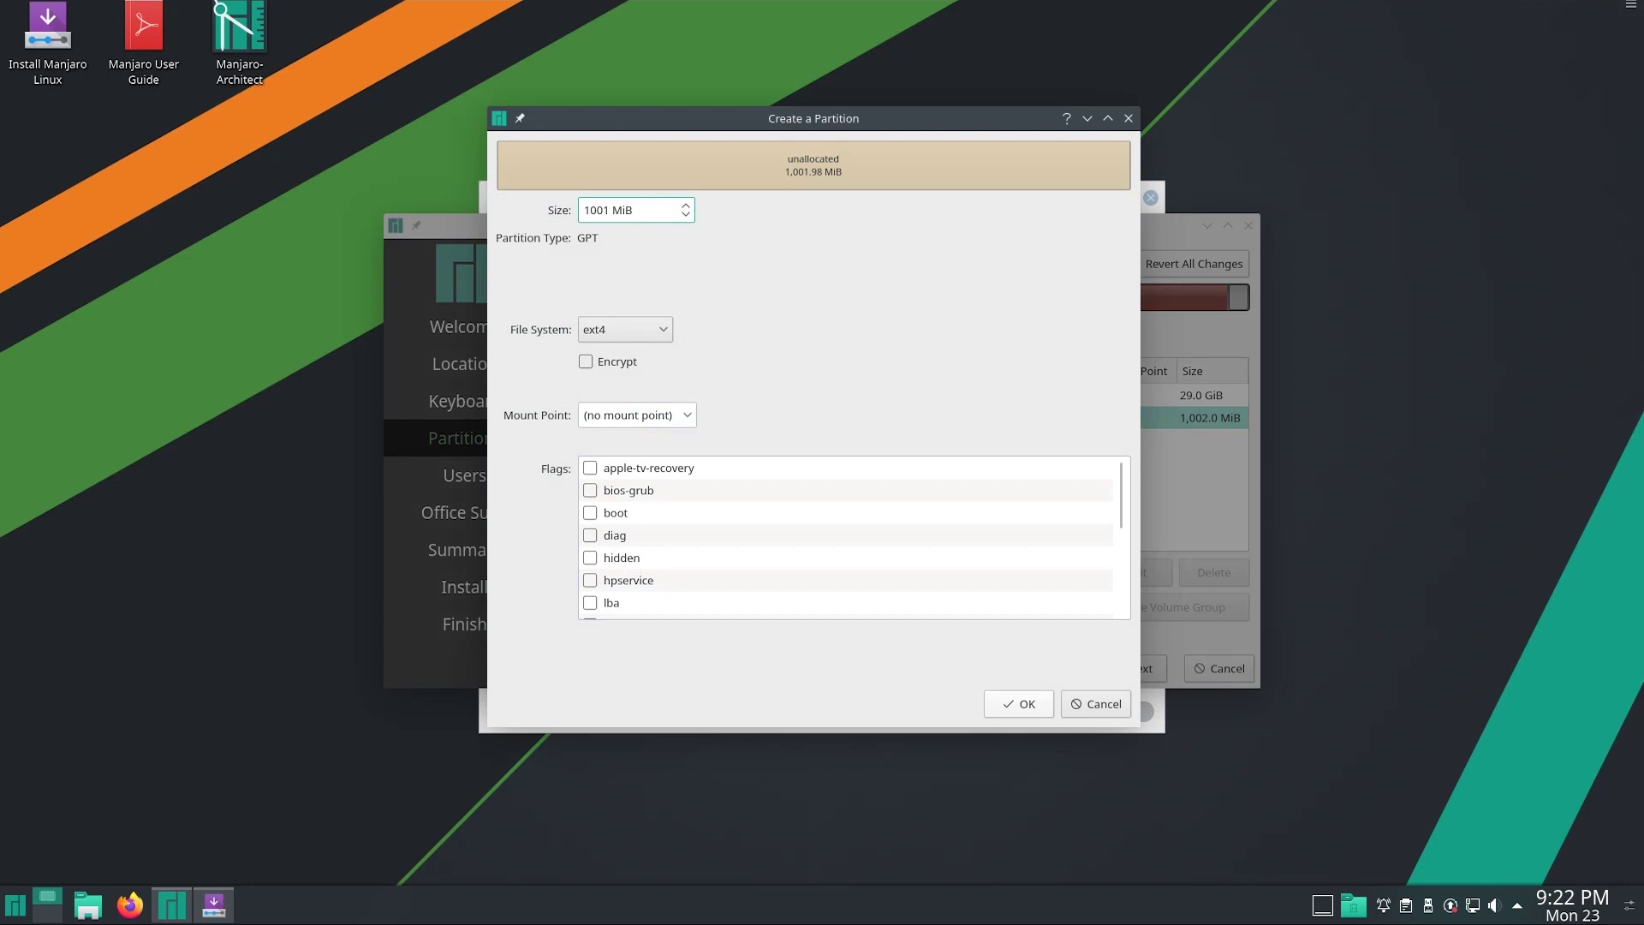
# Make the last 1001 MiB a FAT32 partition flagged bios-grub and boot
pyautogui.click(625, 330)
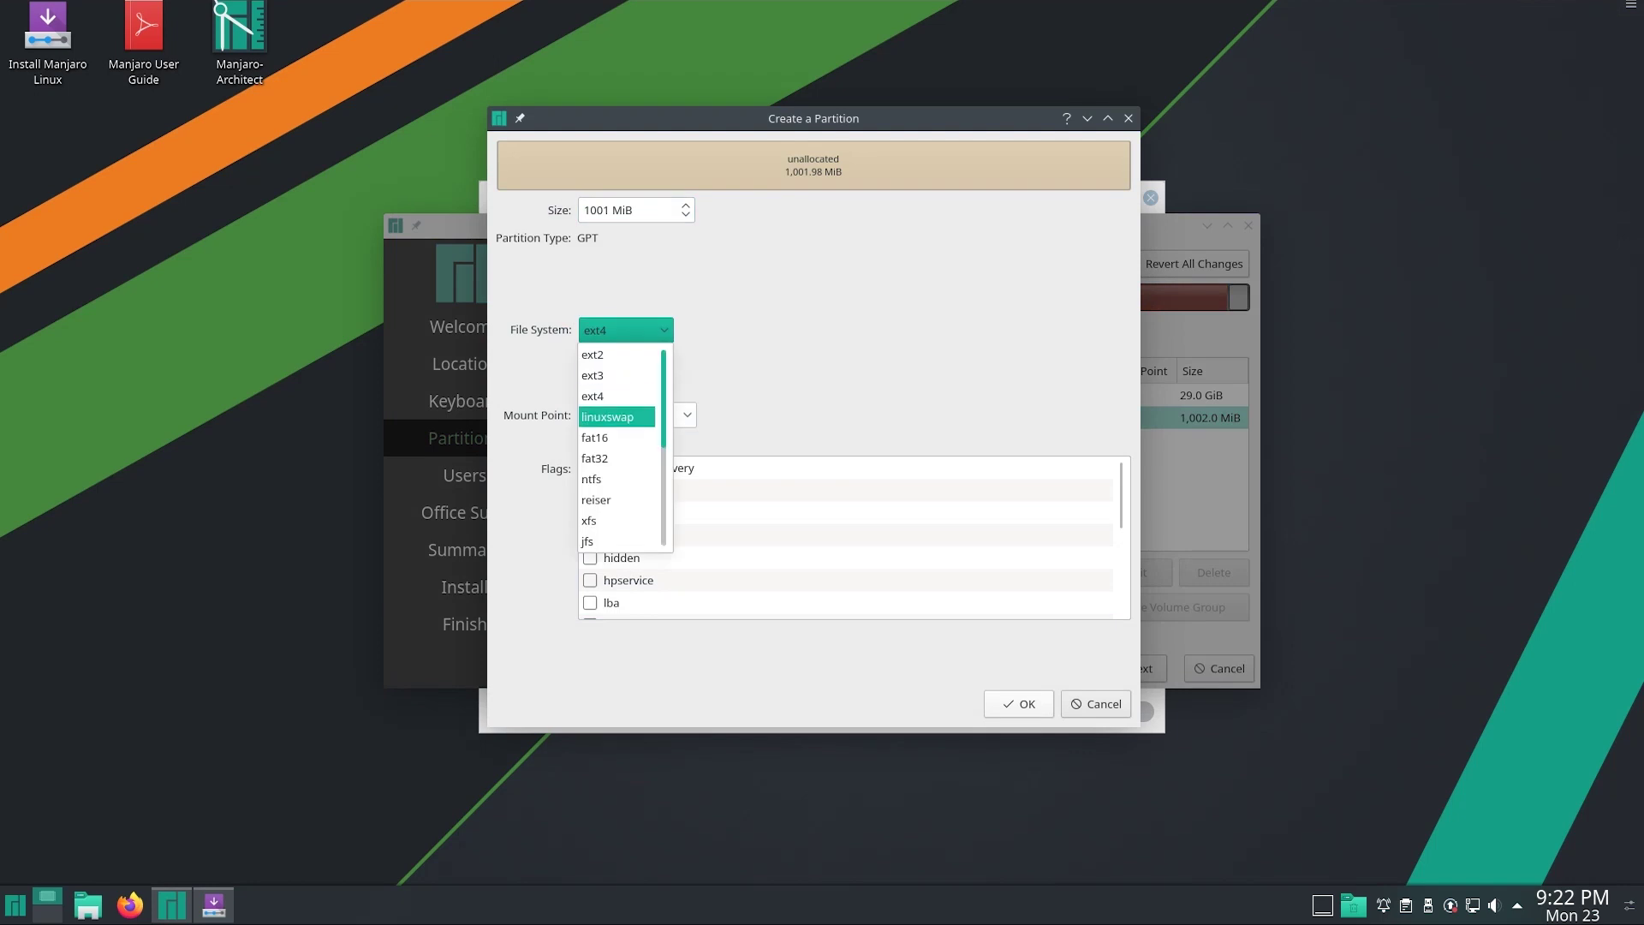
pyautogui.press('Down')
pyautogui.press('Return')
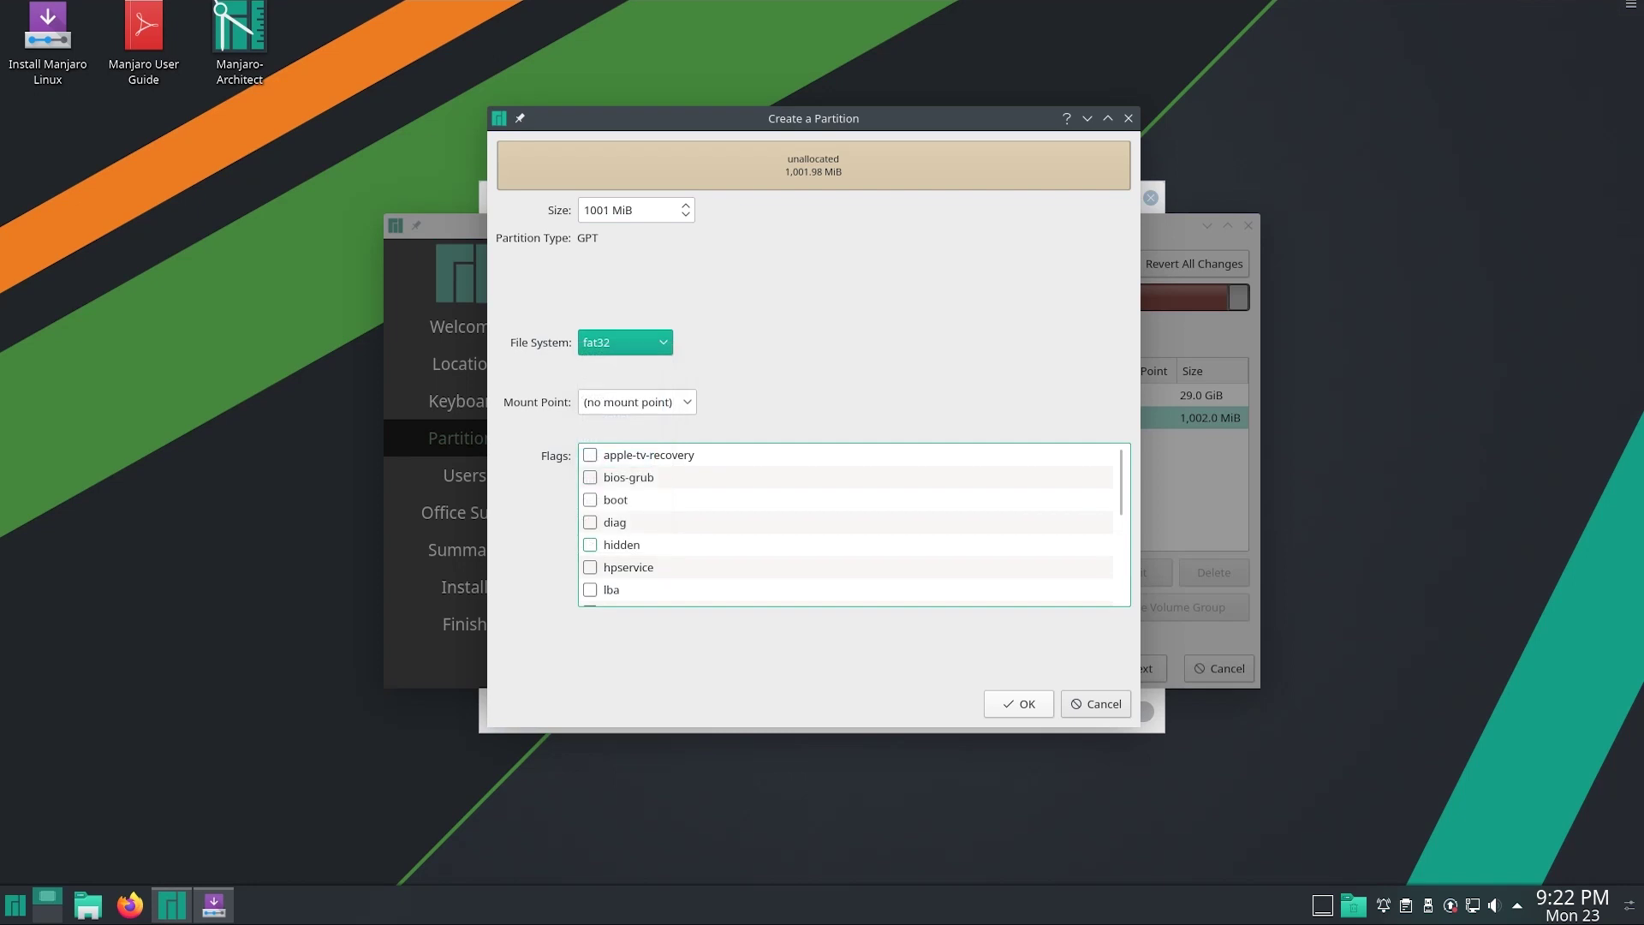
pyautogui.scroll(-4, 853, 524)
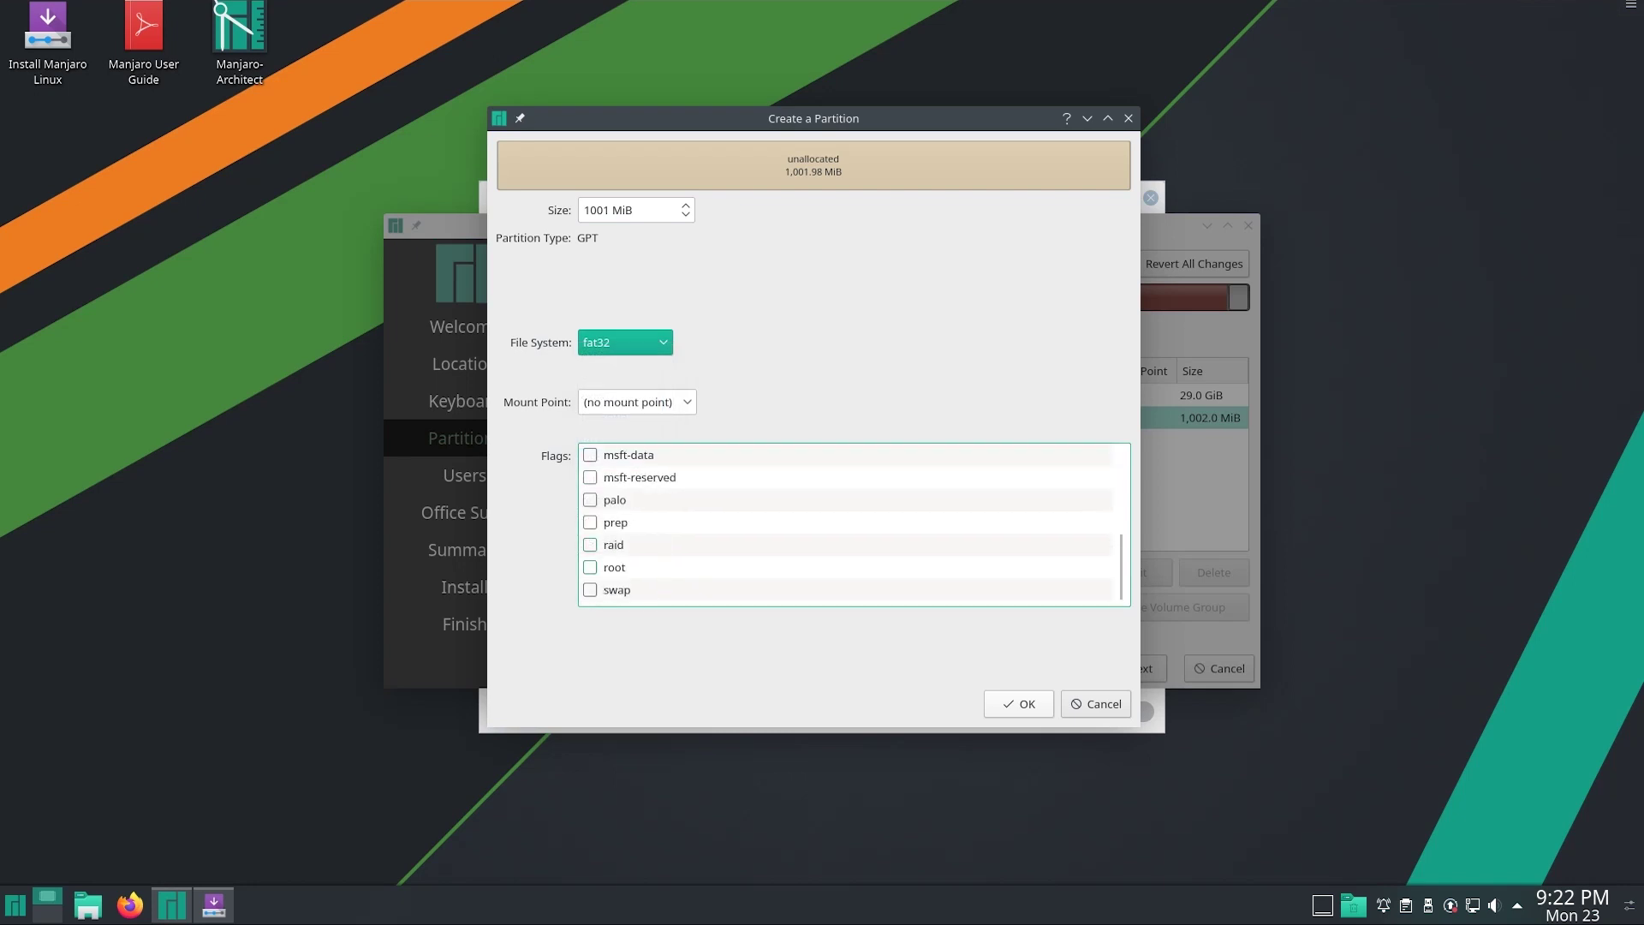
pyautogui.scroll(4, 854, 524)
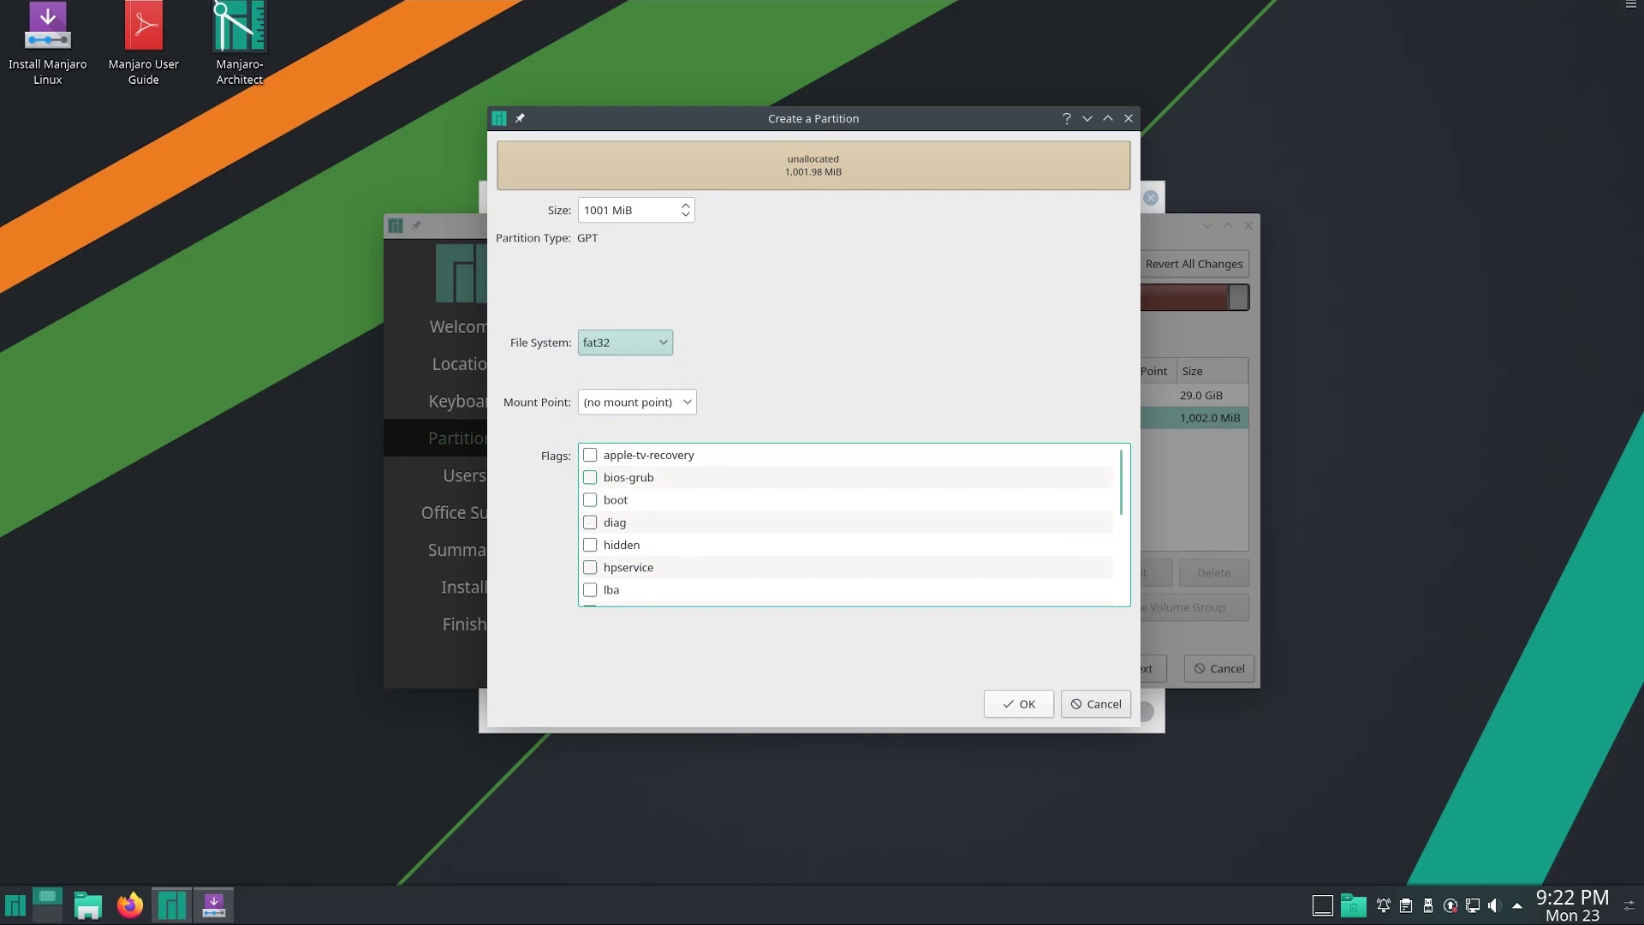
pyautogui.click(590, 477)
pyautogui.click(591, 500)
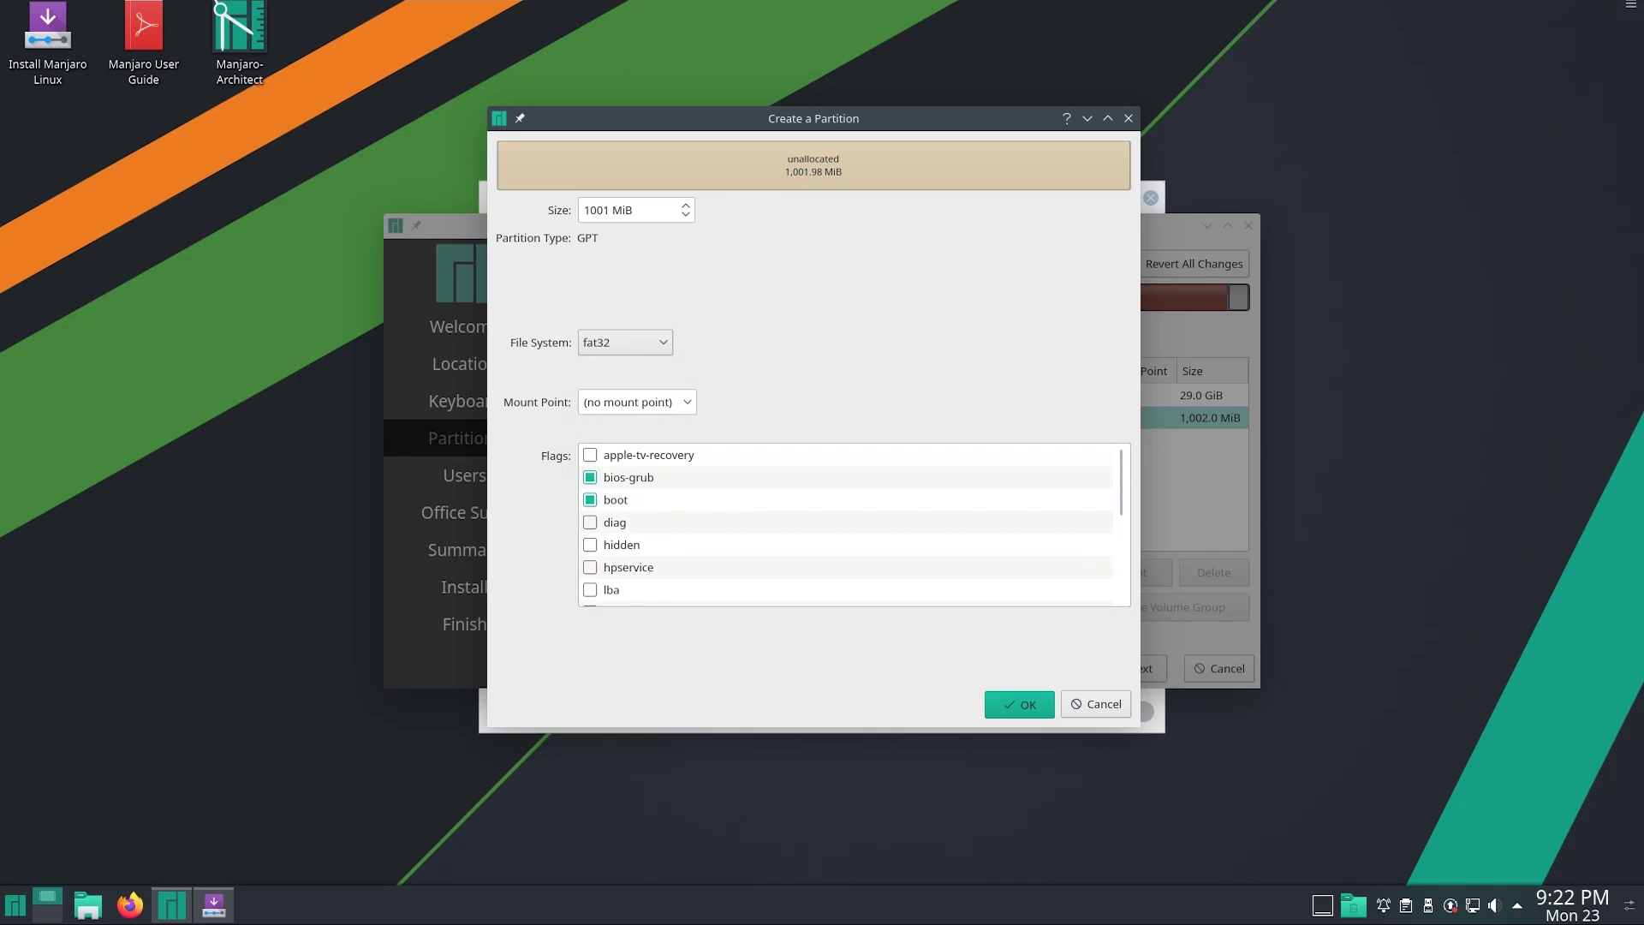
pyautogui.click(1018, 703)
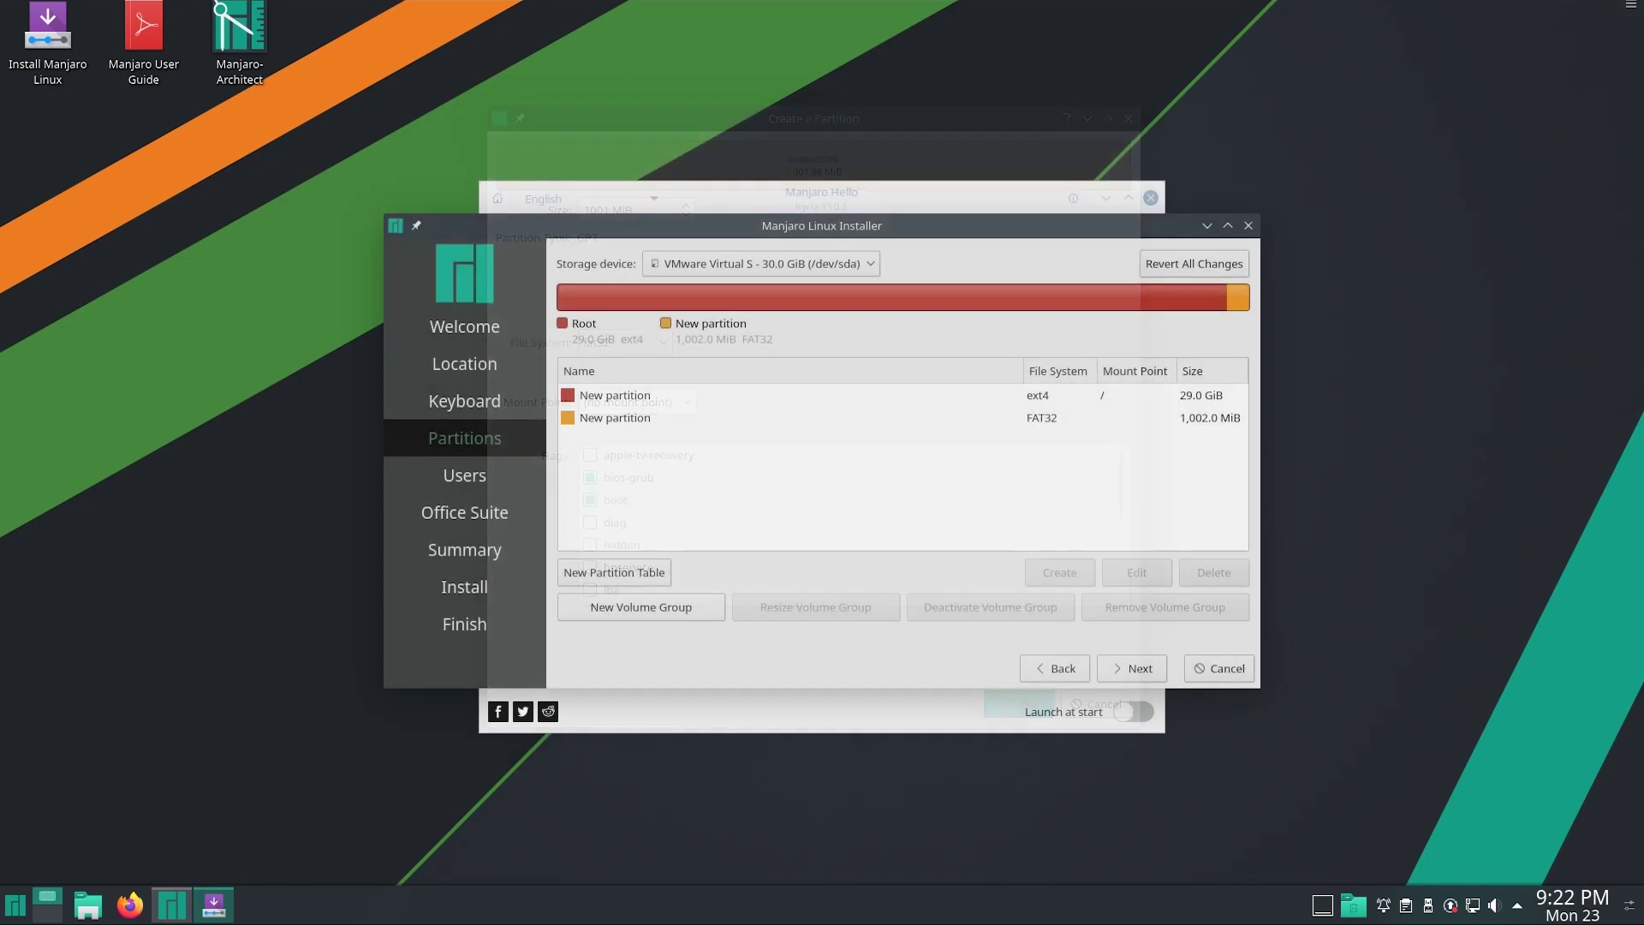
# Dismiss the missing EFI partition warning and return to the partitioning page
pyautogui.click(1131, 668)
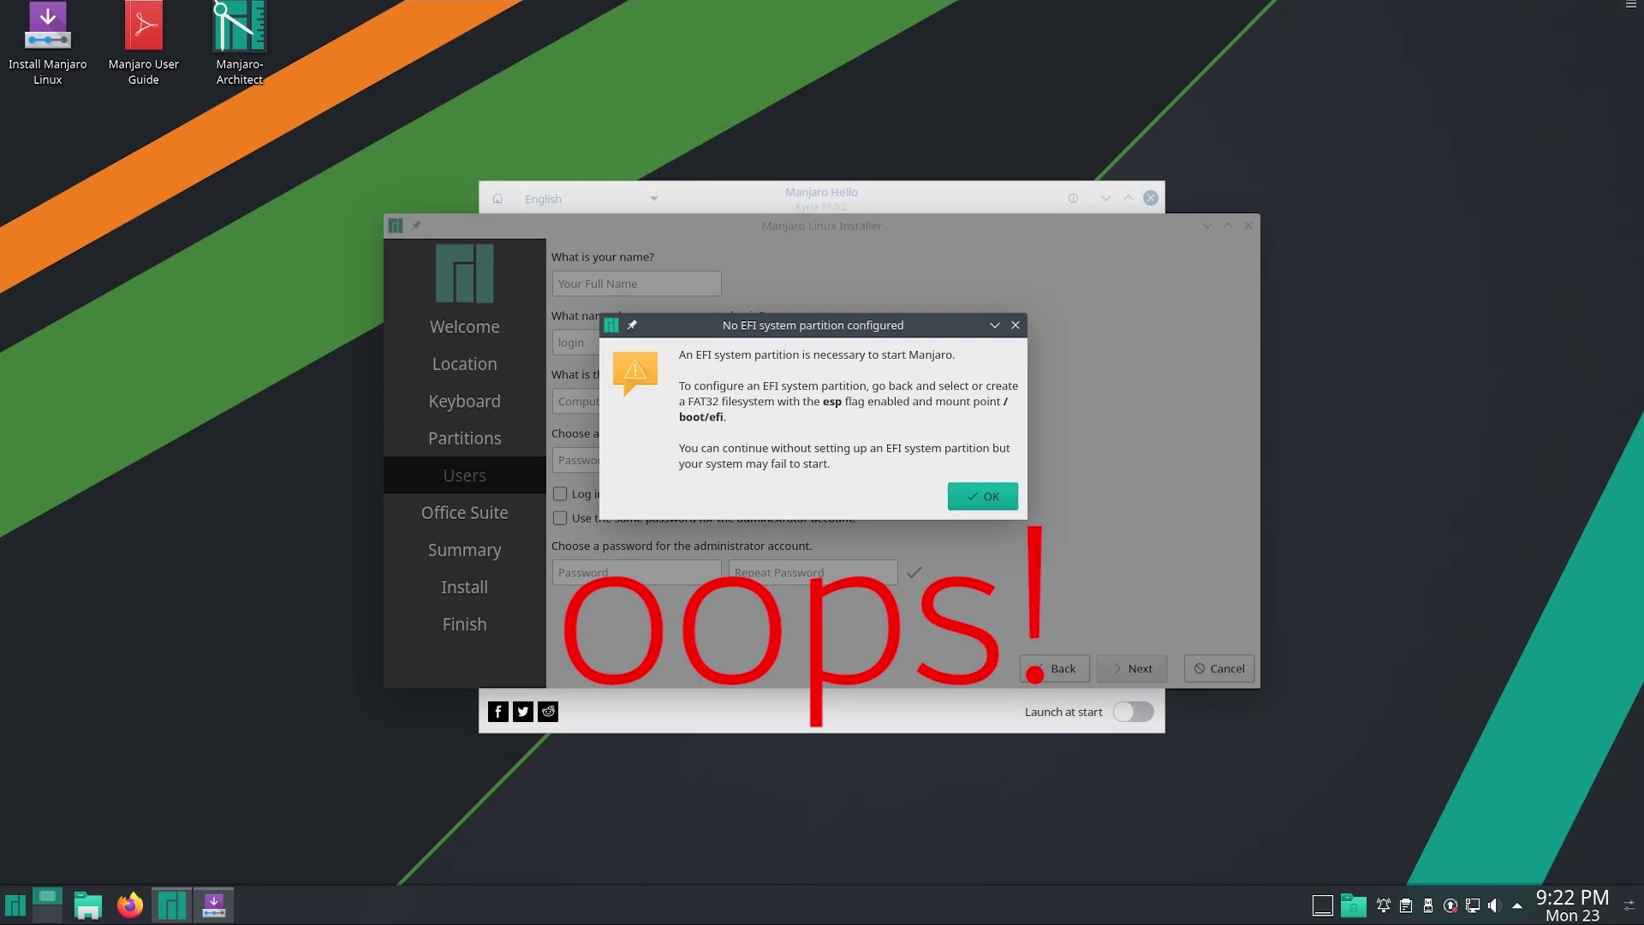
pyautogui.press('Return')
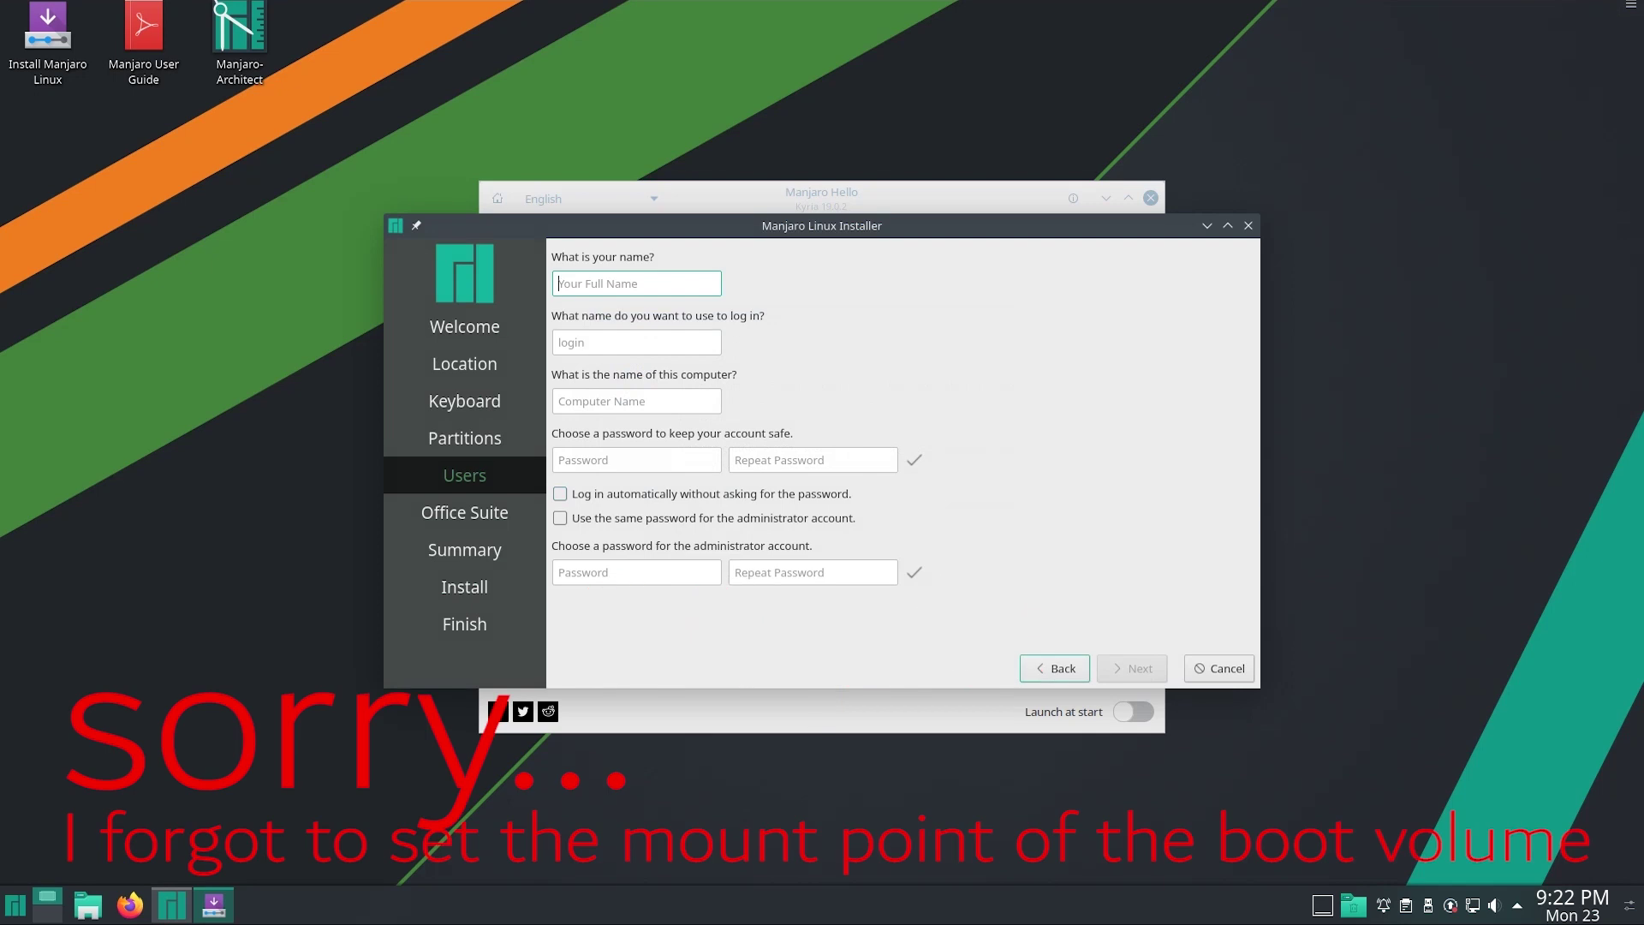
pyautogui.click(1055, 668)
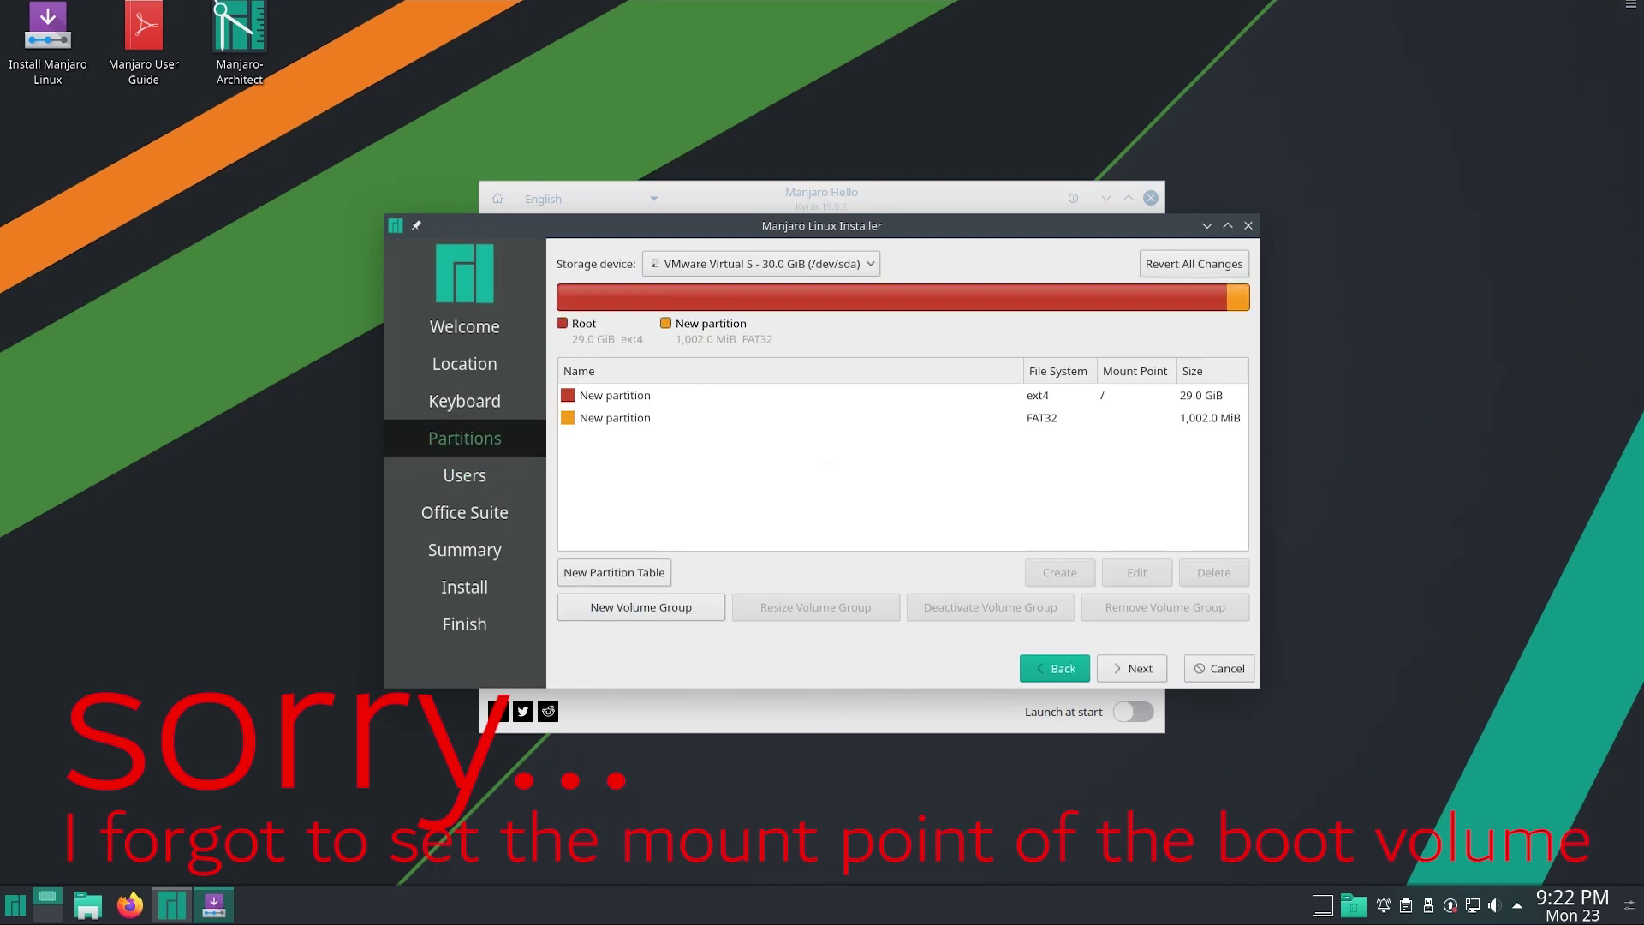
# Set the 1,002.0 MiB FAT32 partition's mount point to /boot/efi and continue
pyautogui.click(615, 417)
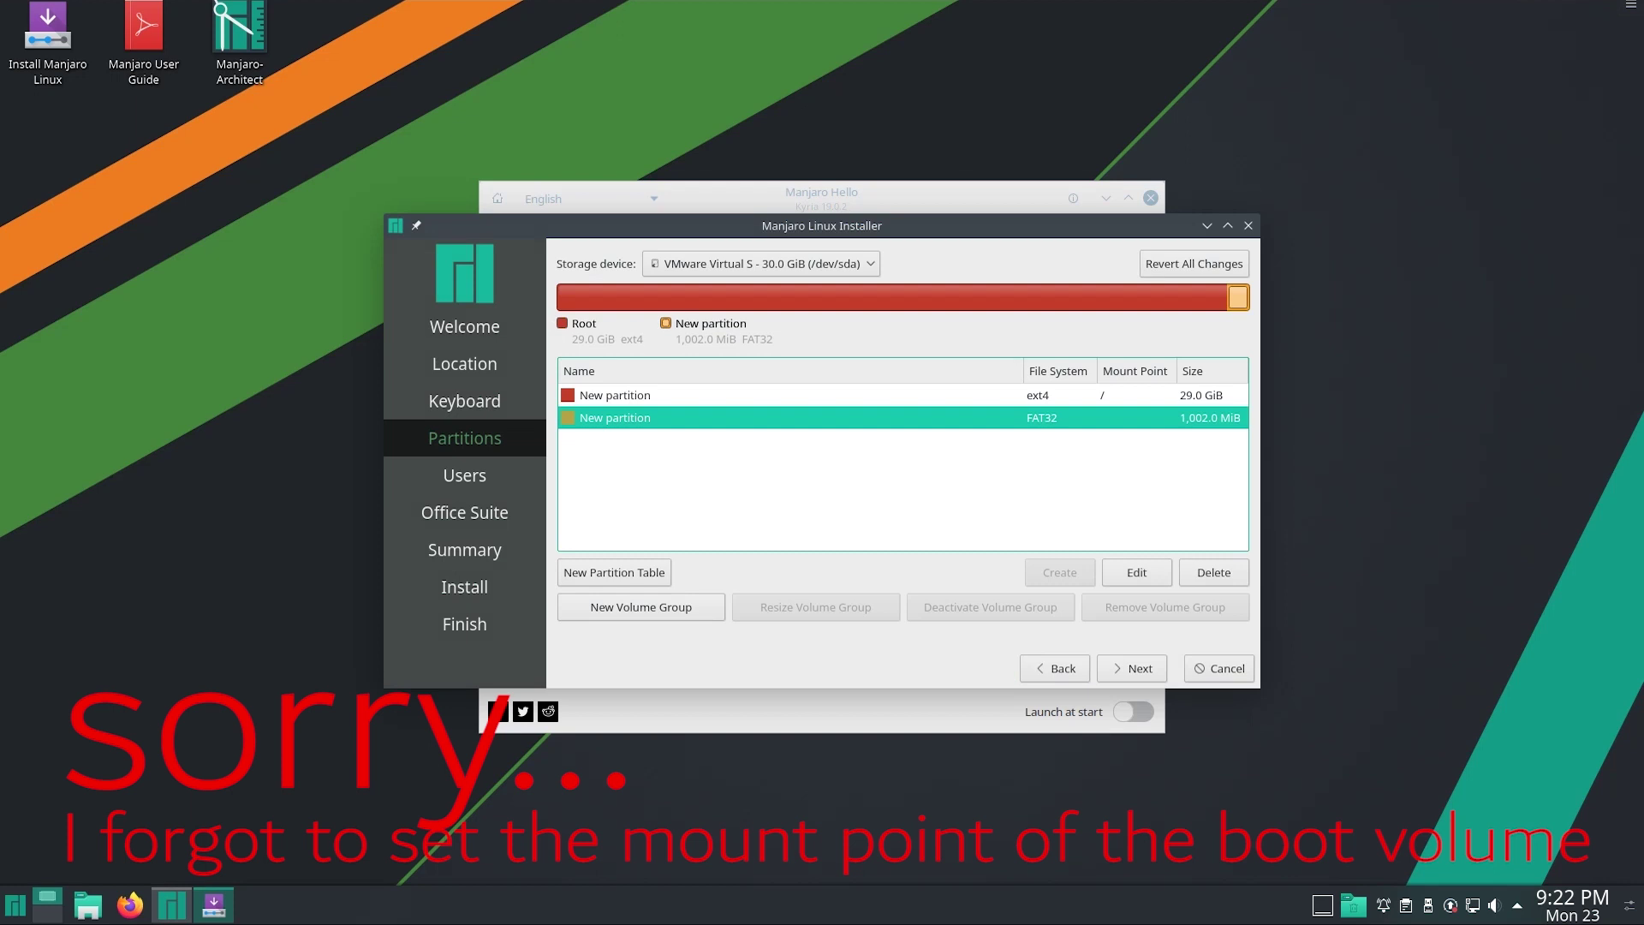
pyautogui.click(1136, 572)
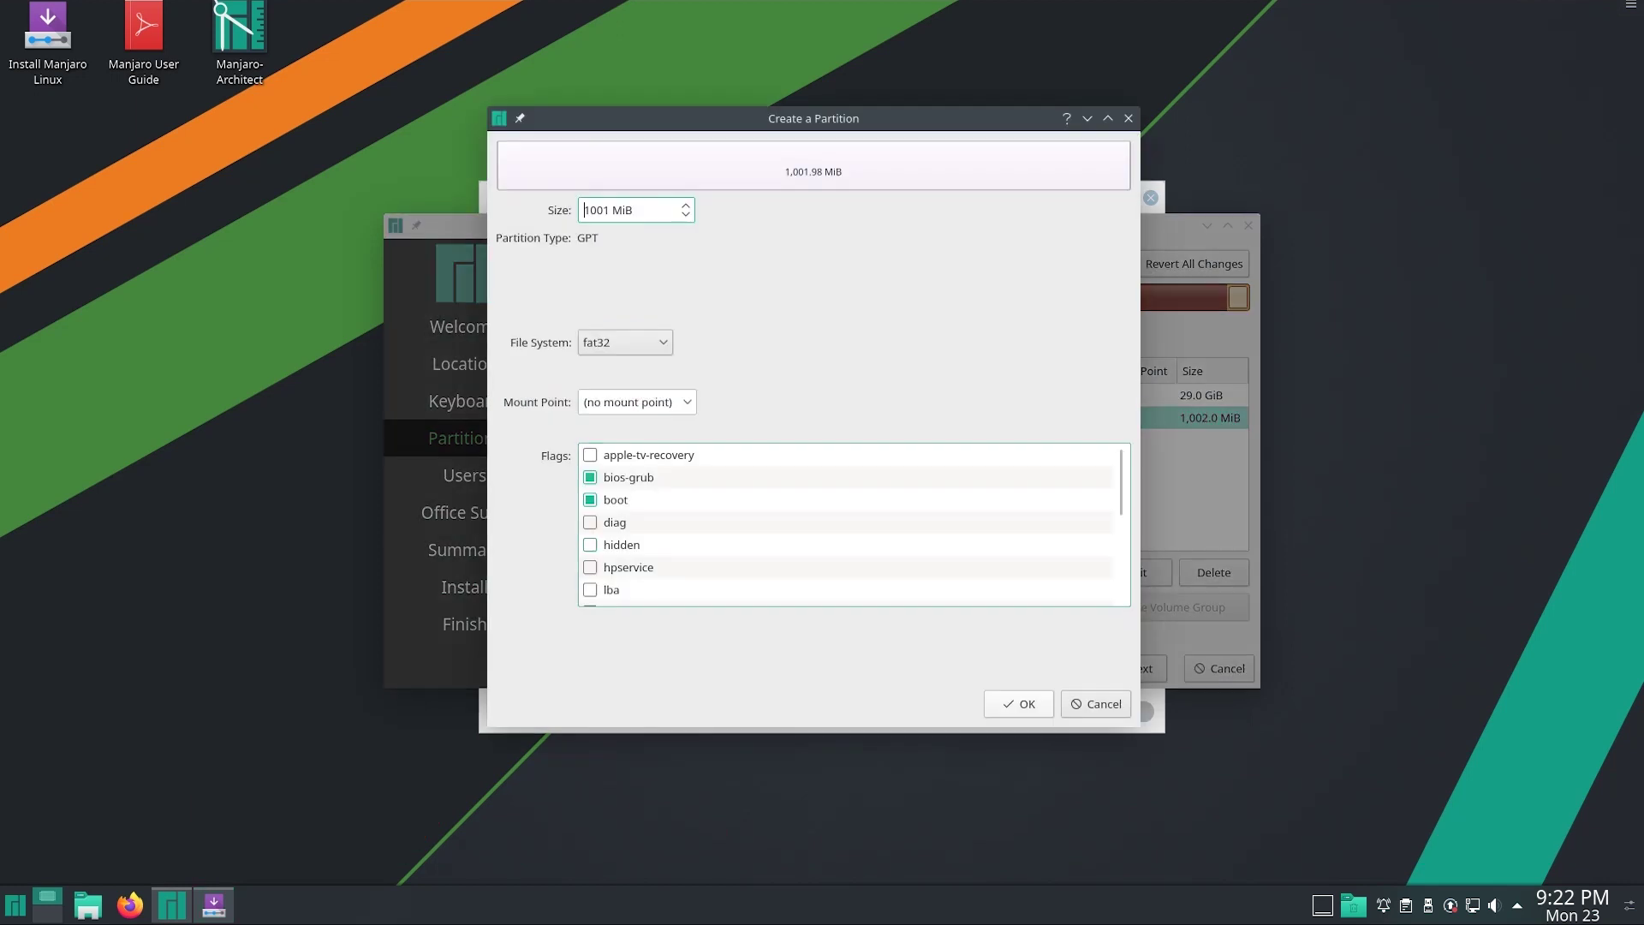
pyautogui.click(637, 402)
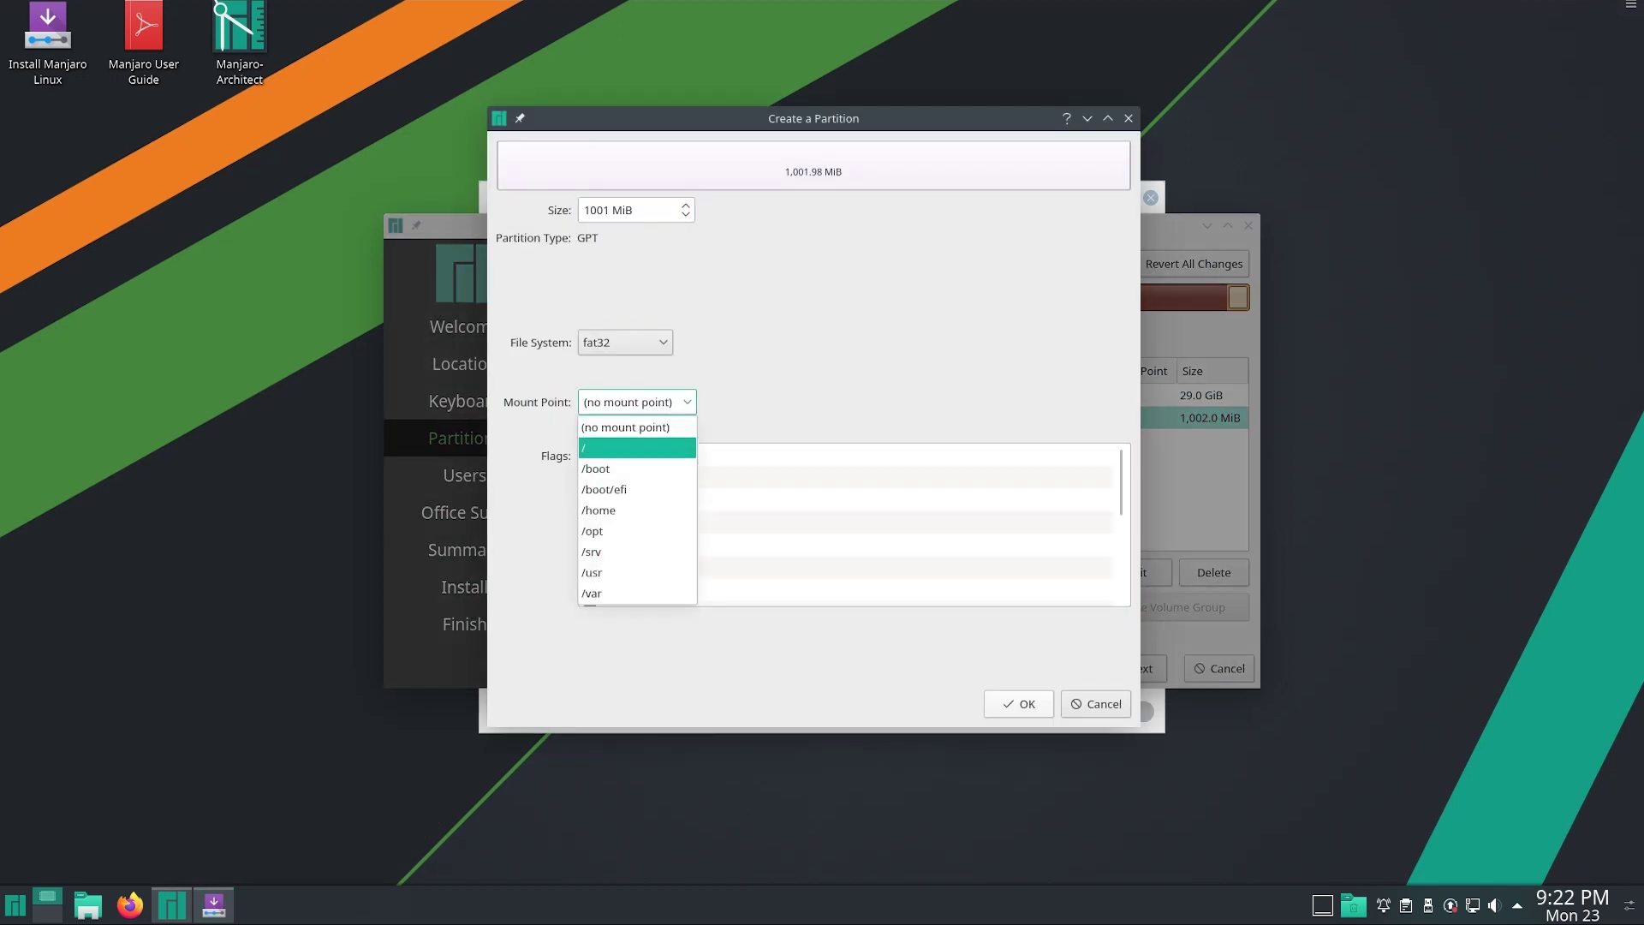
pyautogui.click(638, 489)
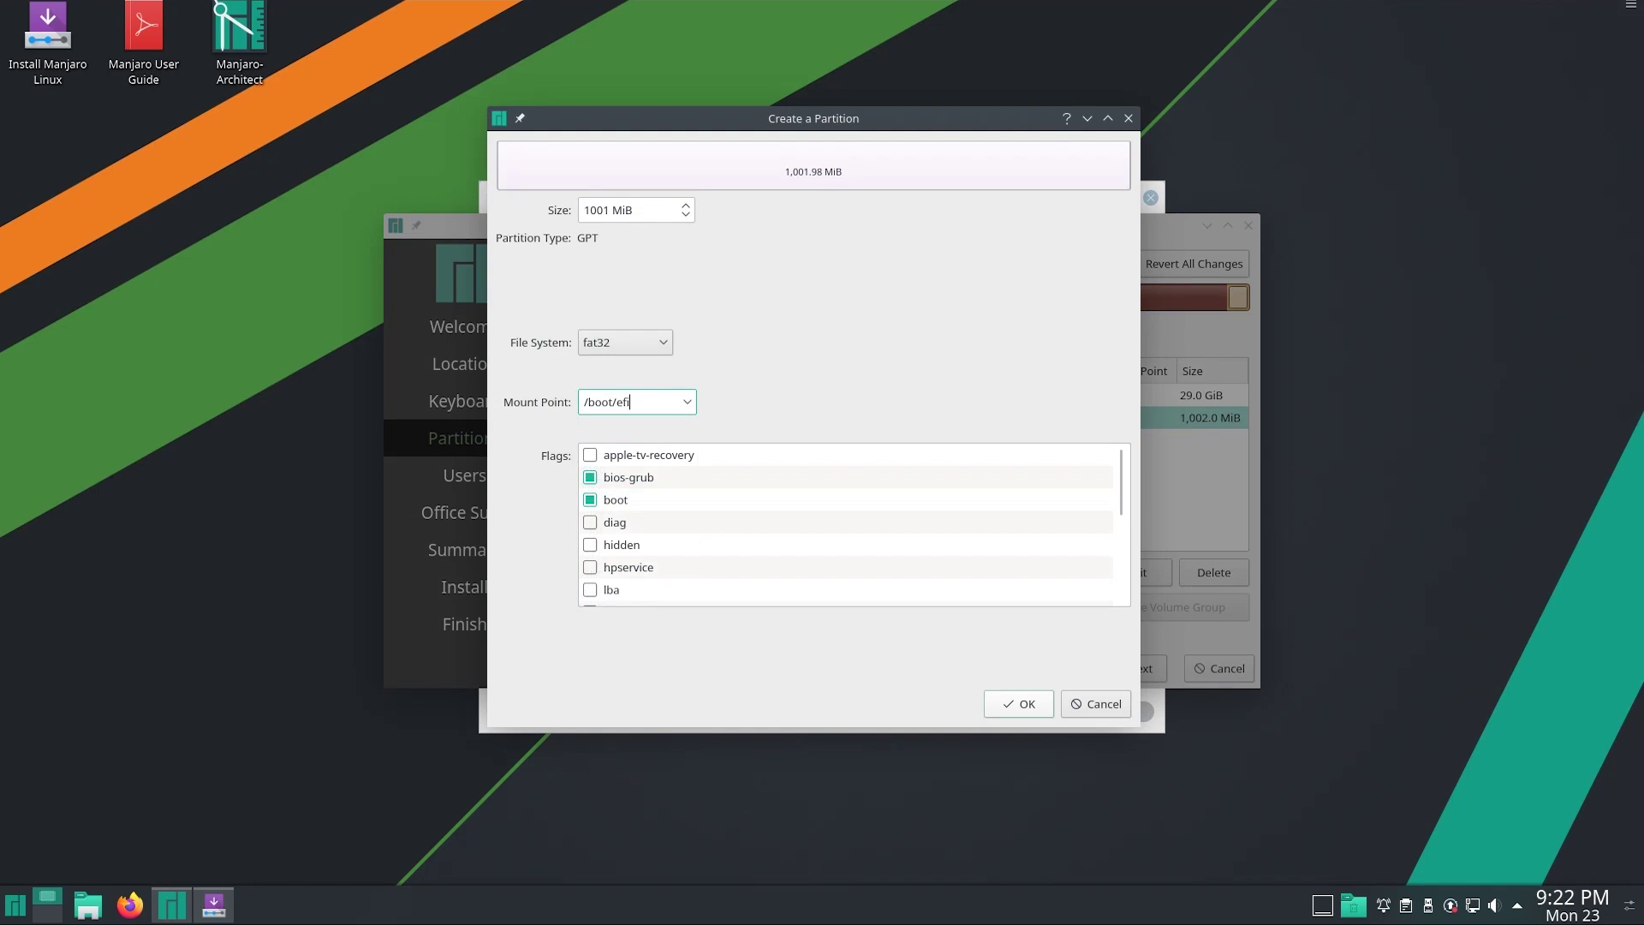
pyautogui.press('Return')
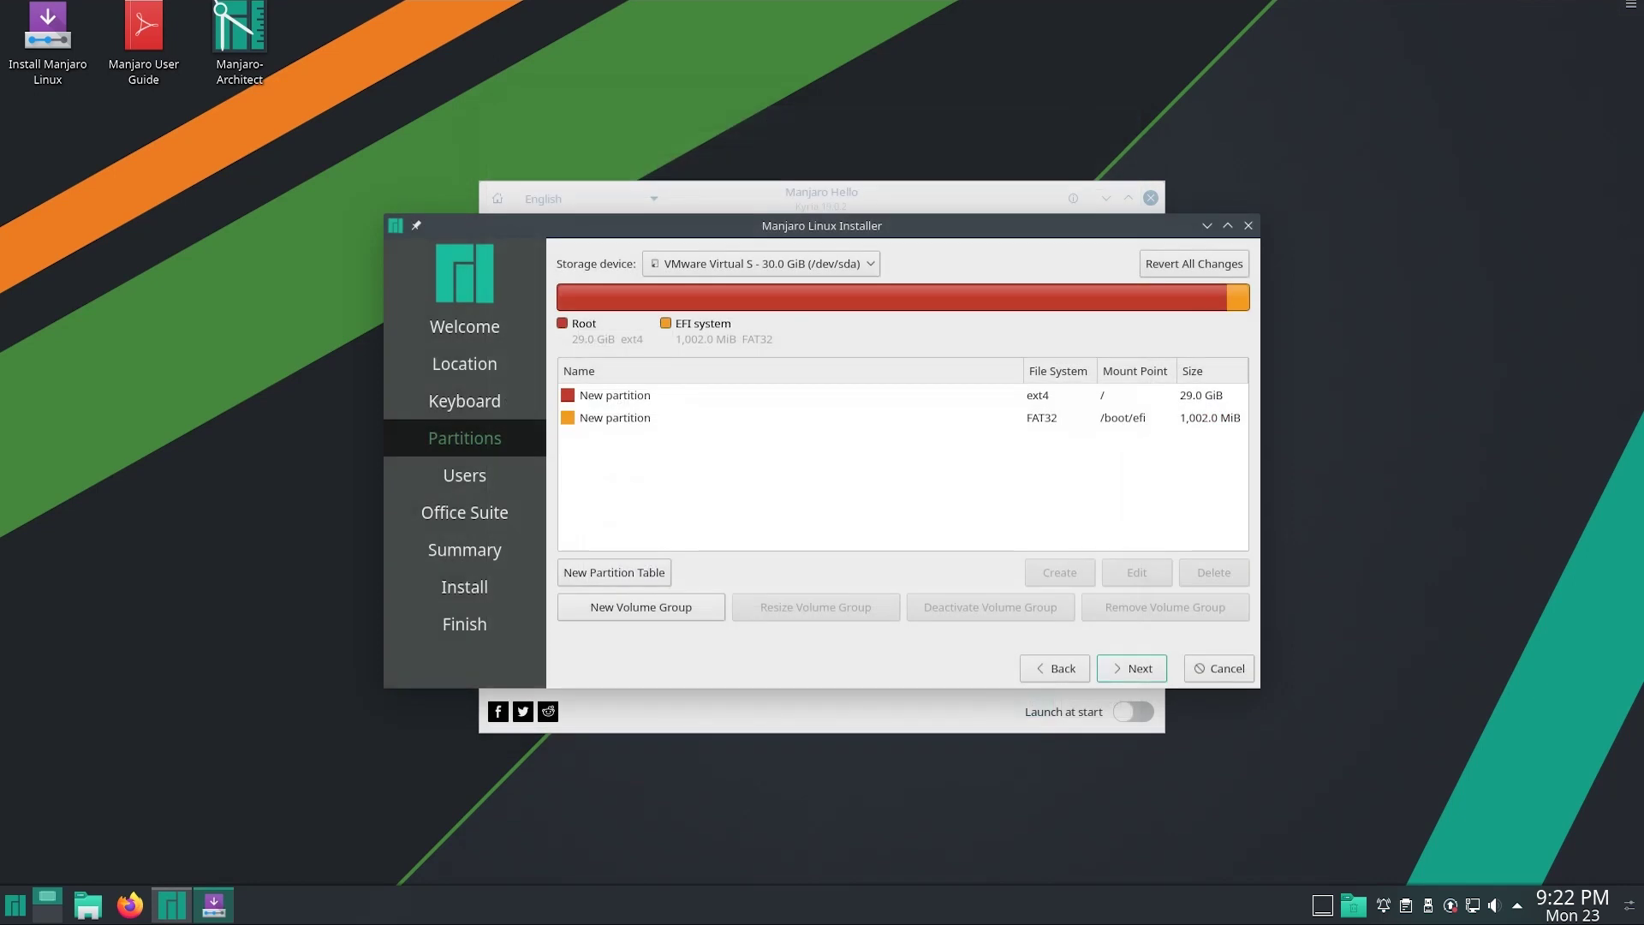
pyautogui.click(1131, 668)
# Enter the user's full name, login name and computer name
pyautogui.write('C')
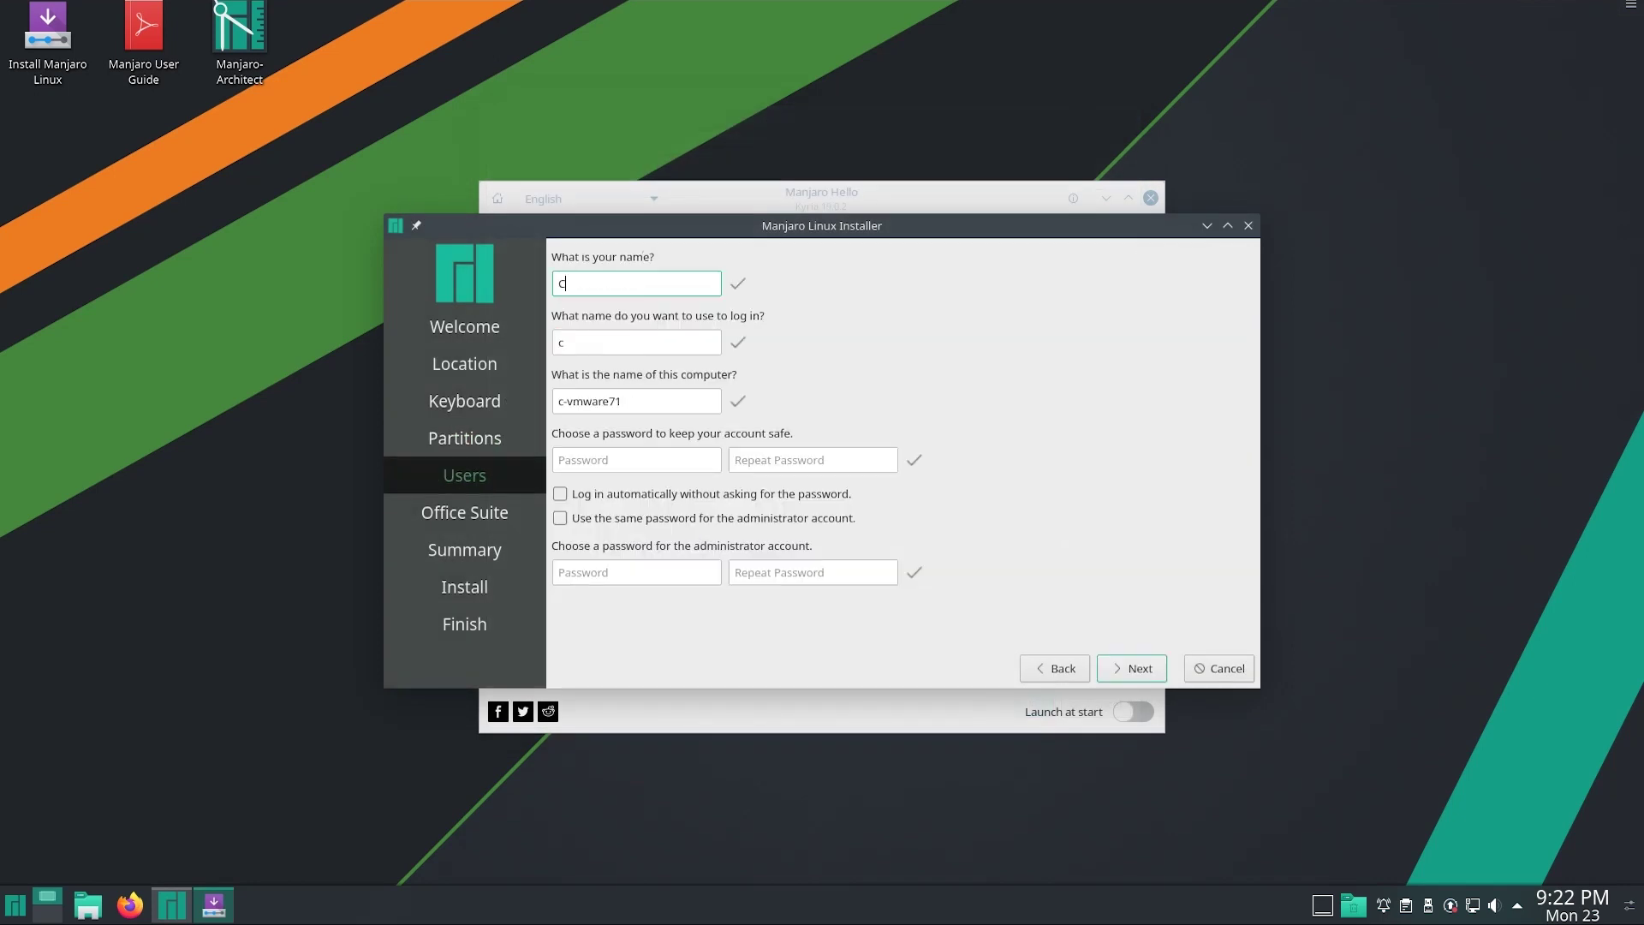
pyautogui.write('ray Zeb')
pyautogui.press('Tab')
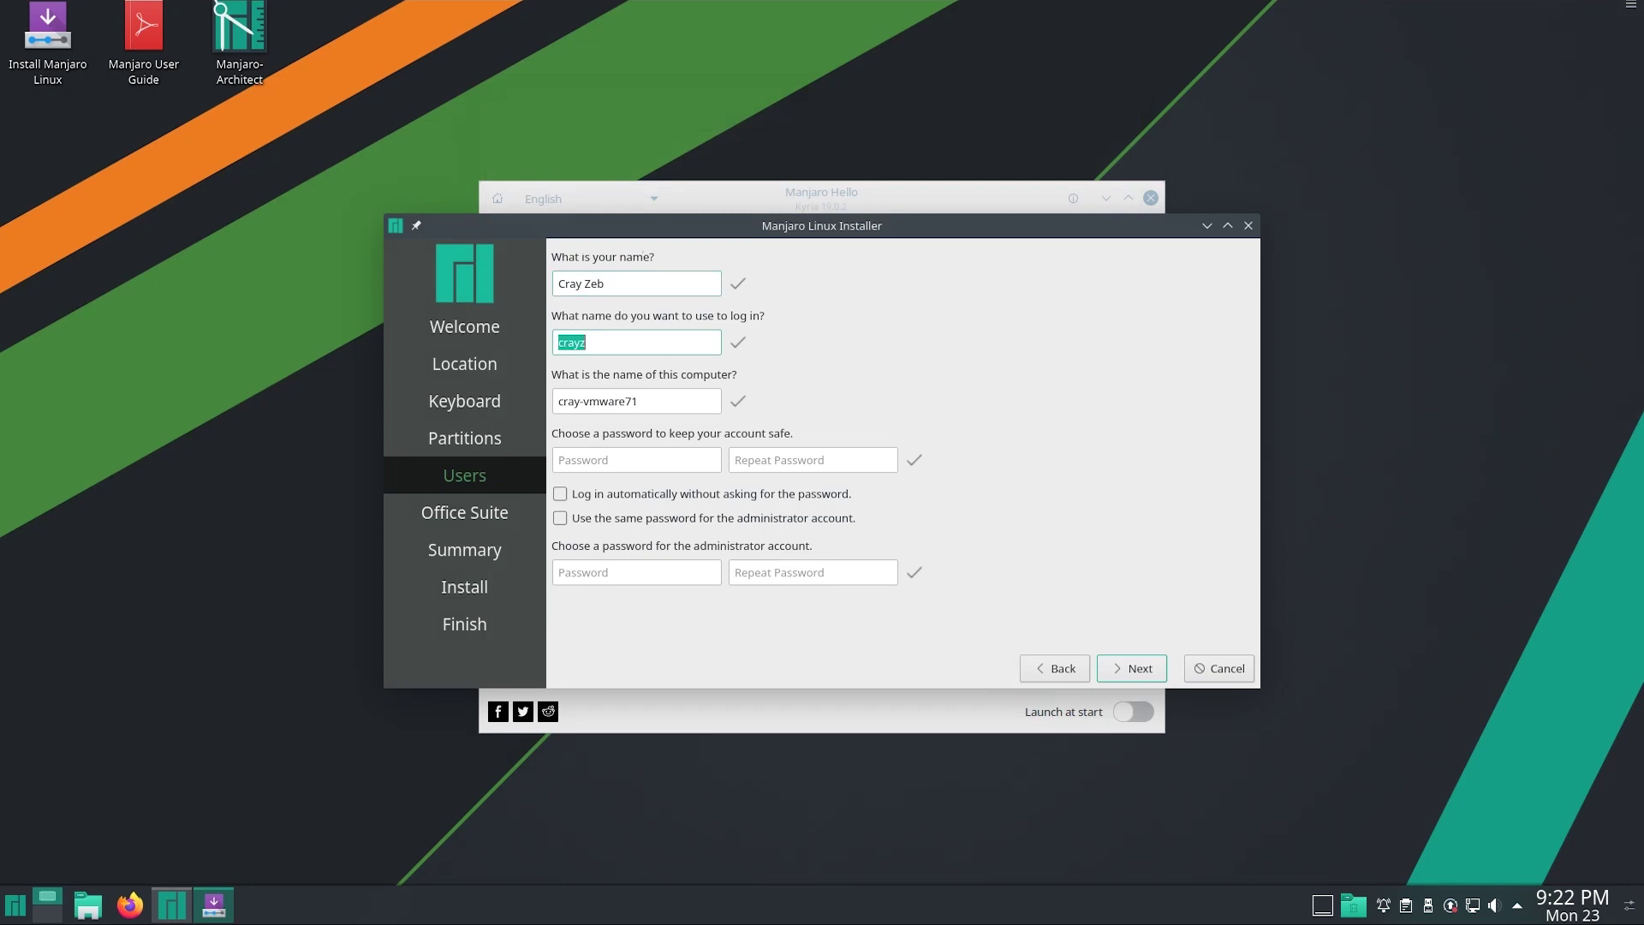
pyautogui.write('zebcray98')
pyautogui.press('Tab')
pyautogui.write('cr')
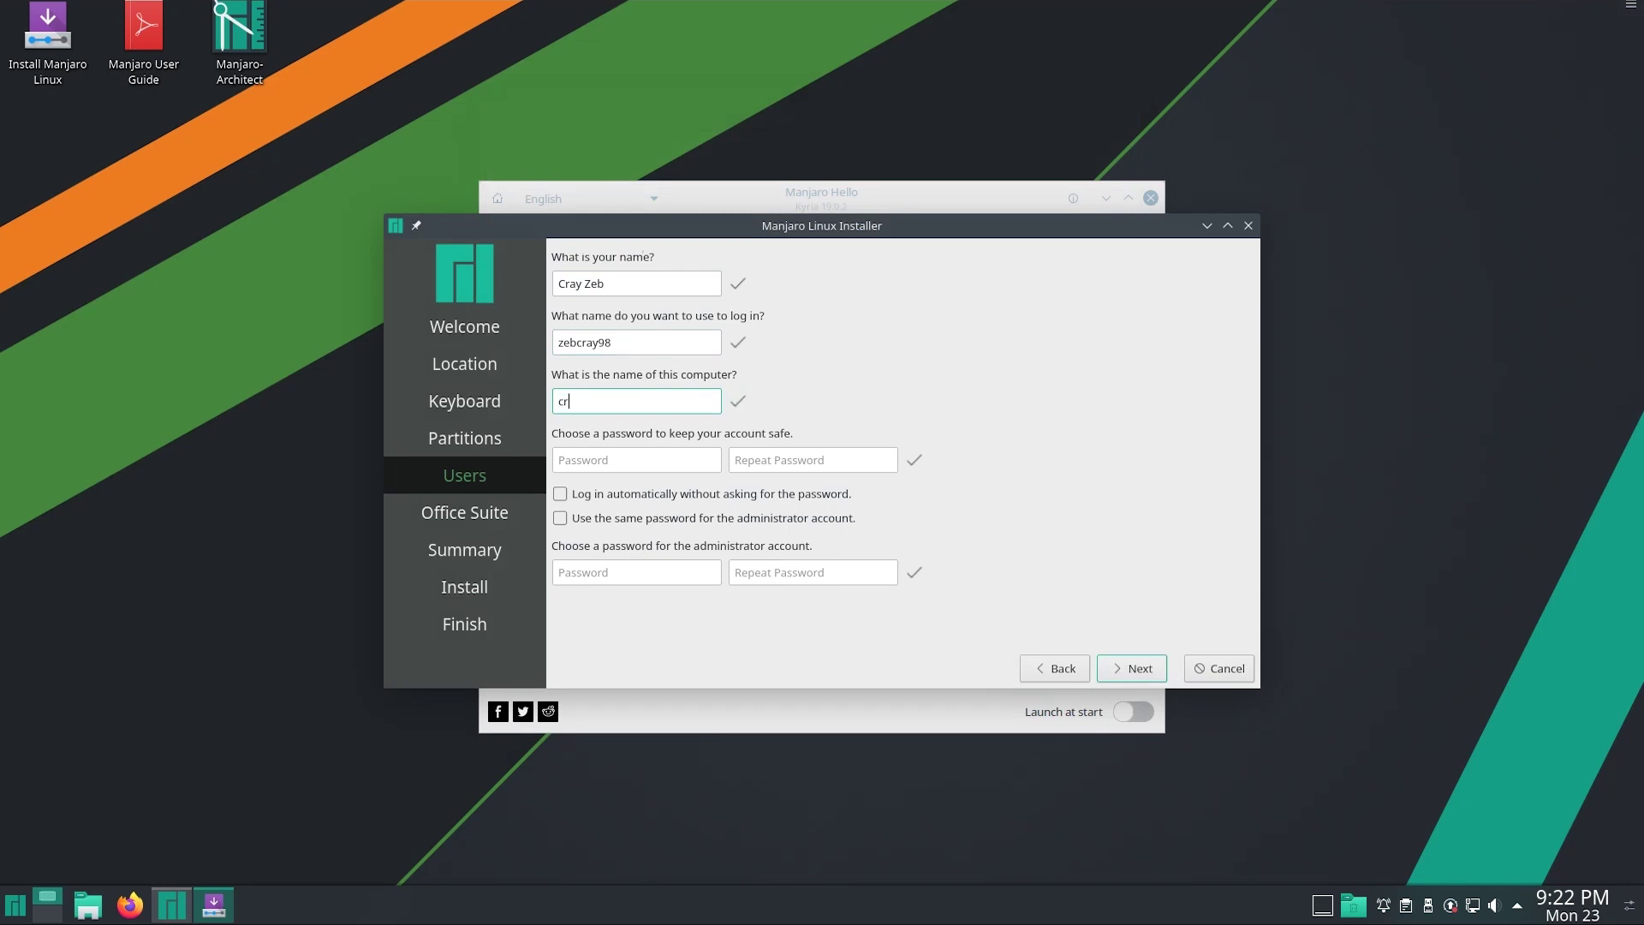
pyautogui.write('aymicn')
# Set and confirm the account password, reuse it for the administrator, and continue
pyautogui.press('Tab')
pyautogui.write('a')
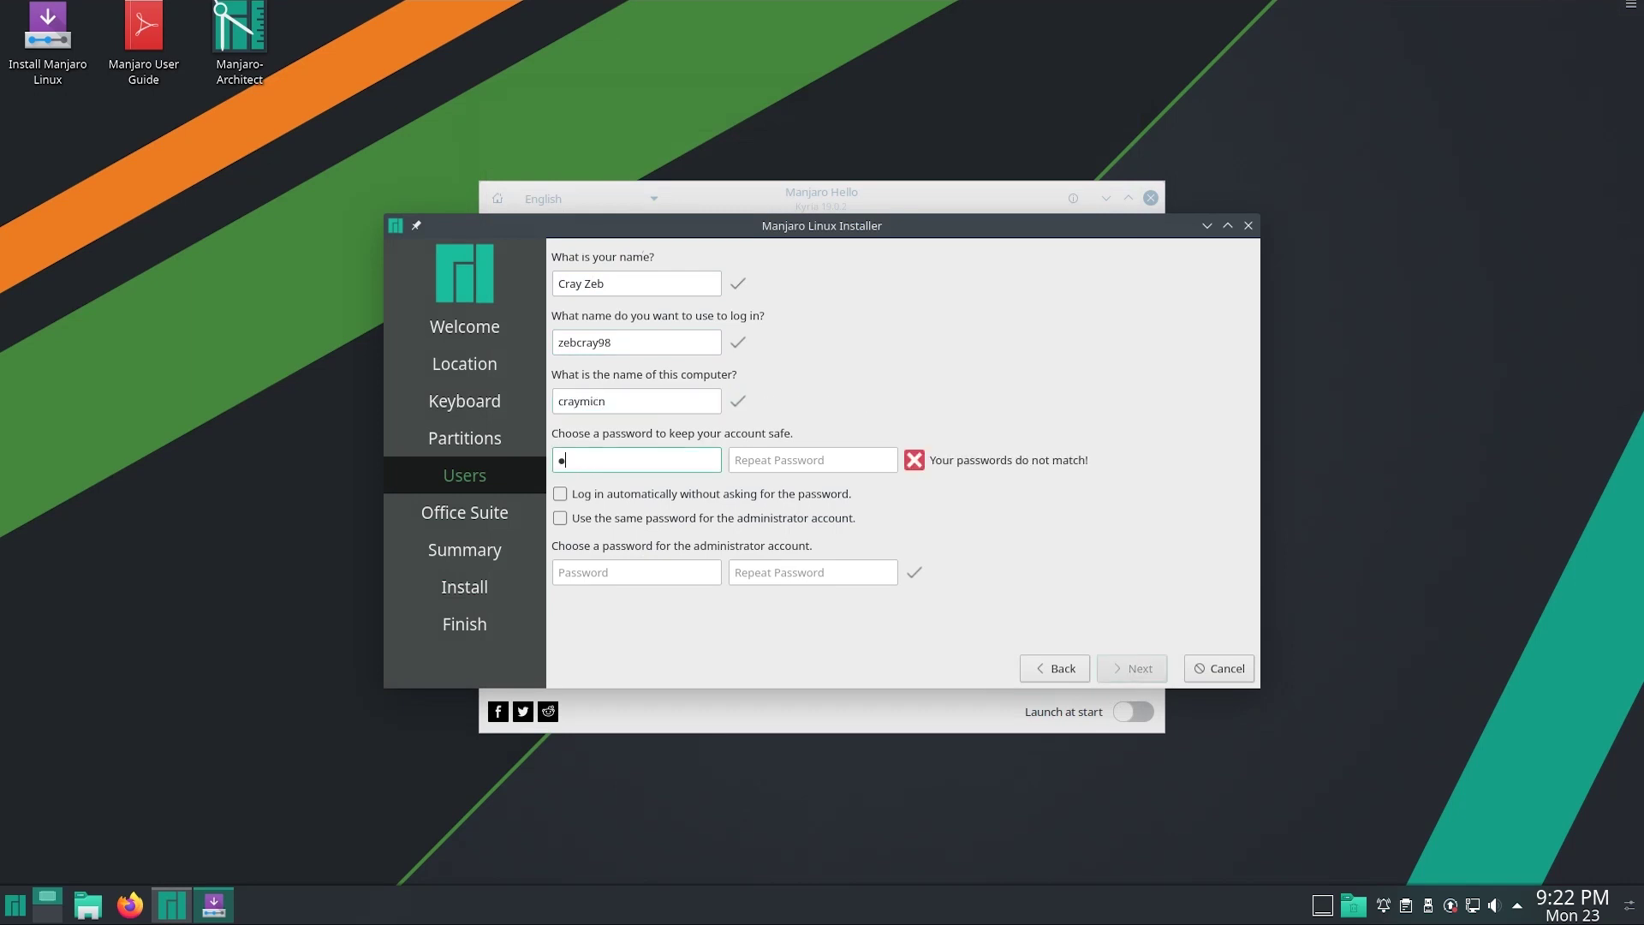
pyautogui.write('*********')
pyautogui.press('Tab')
pyautogui.write('*********')
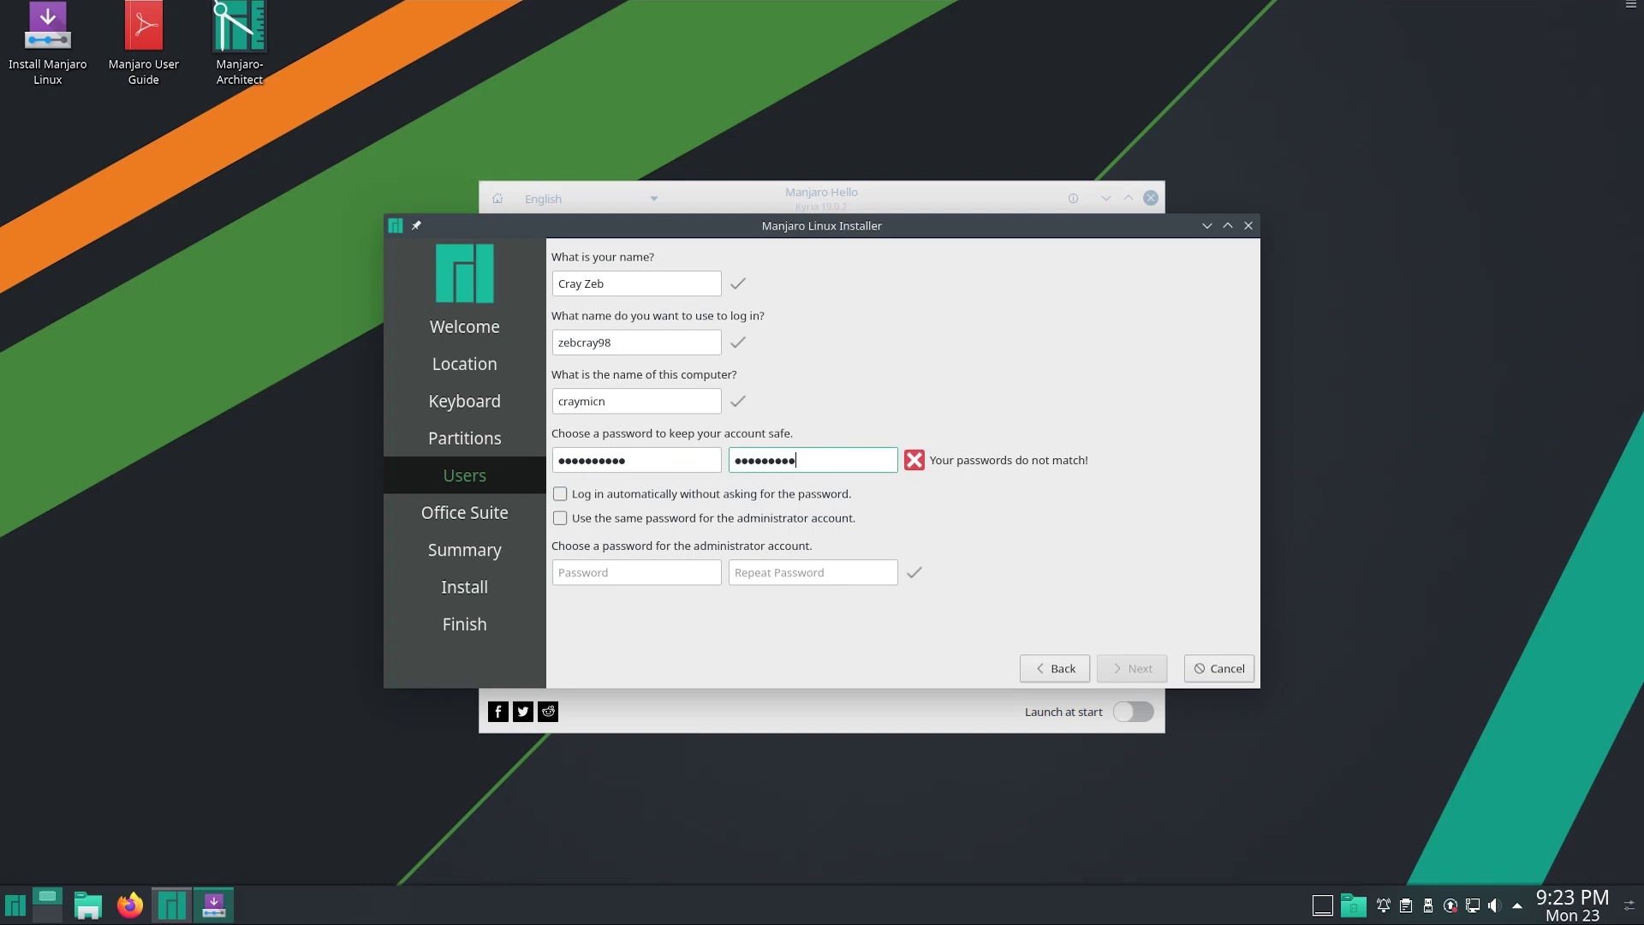
pyautogui.write('*')
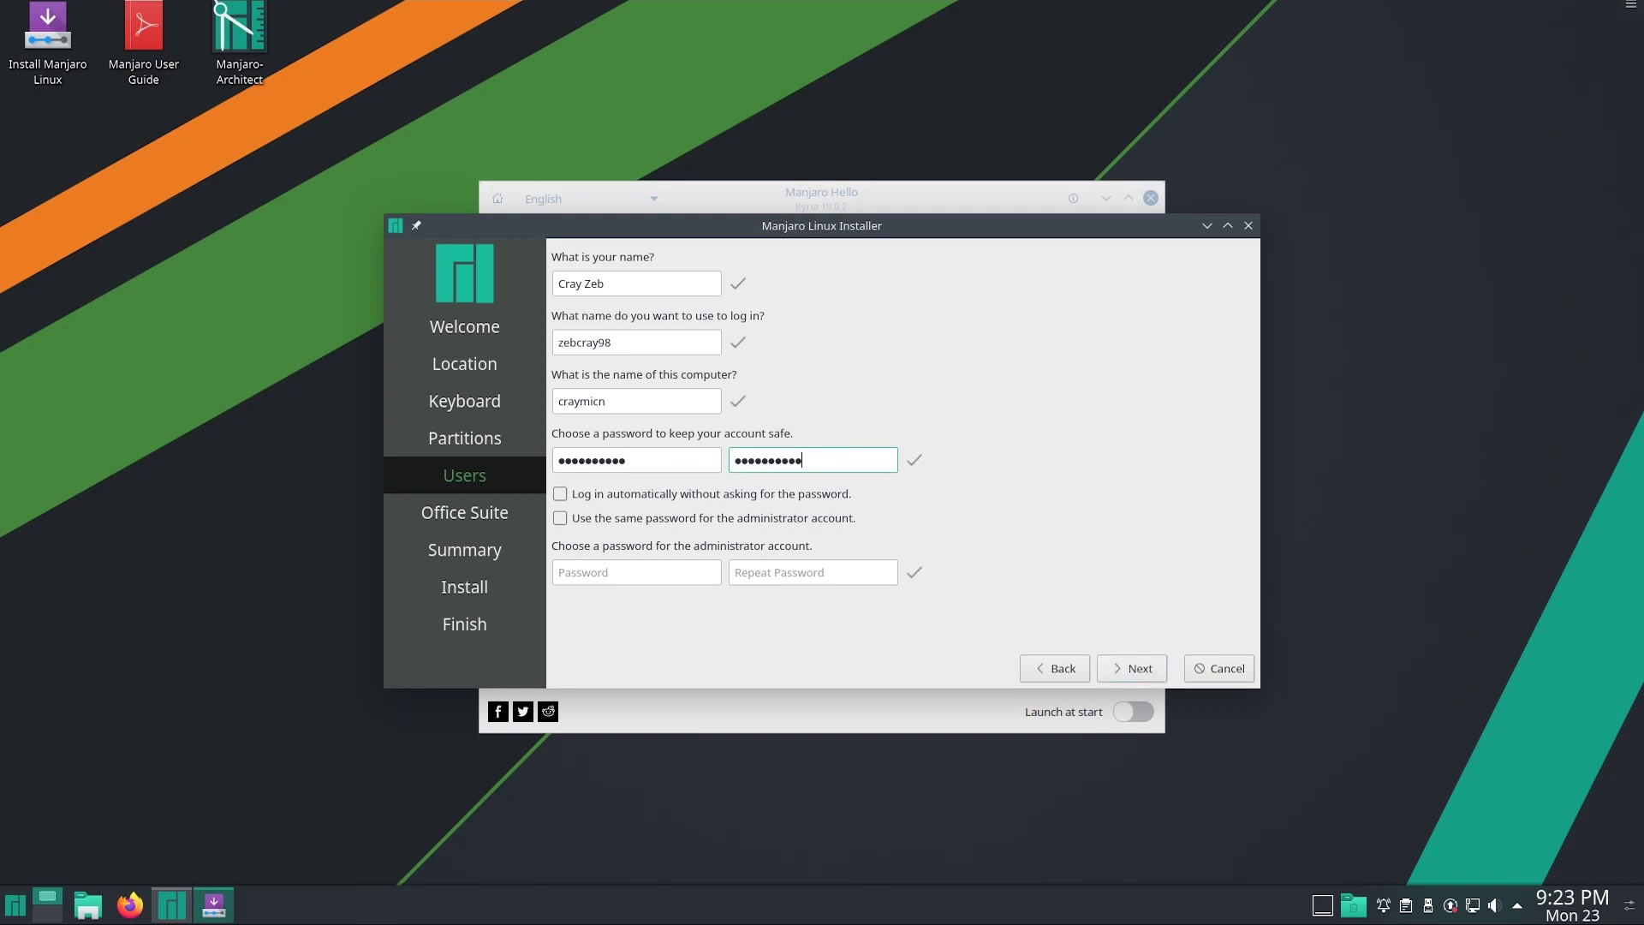
pyautogui.press('Tab')
pyautogui.press('Tab')
pyautogui.press('space')
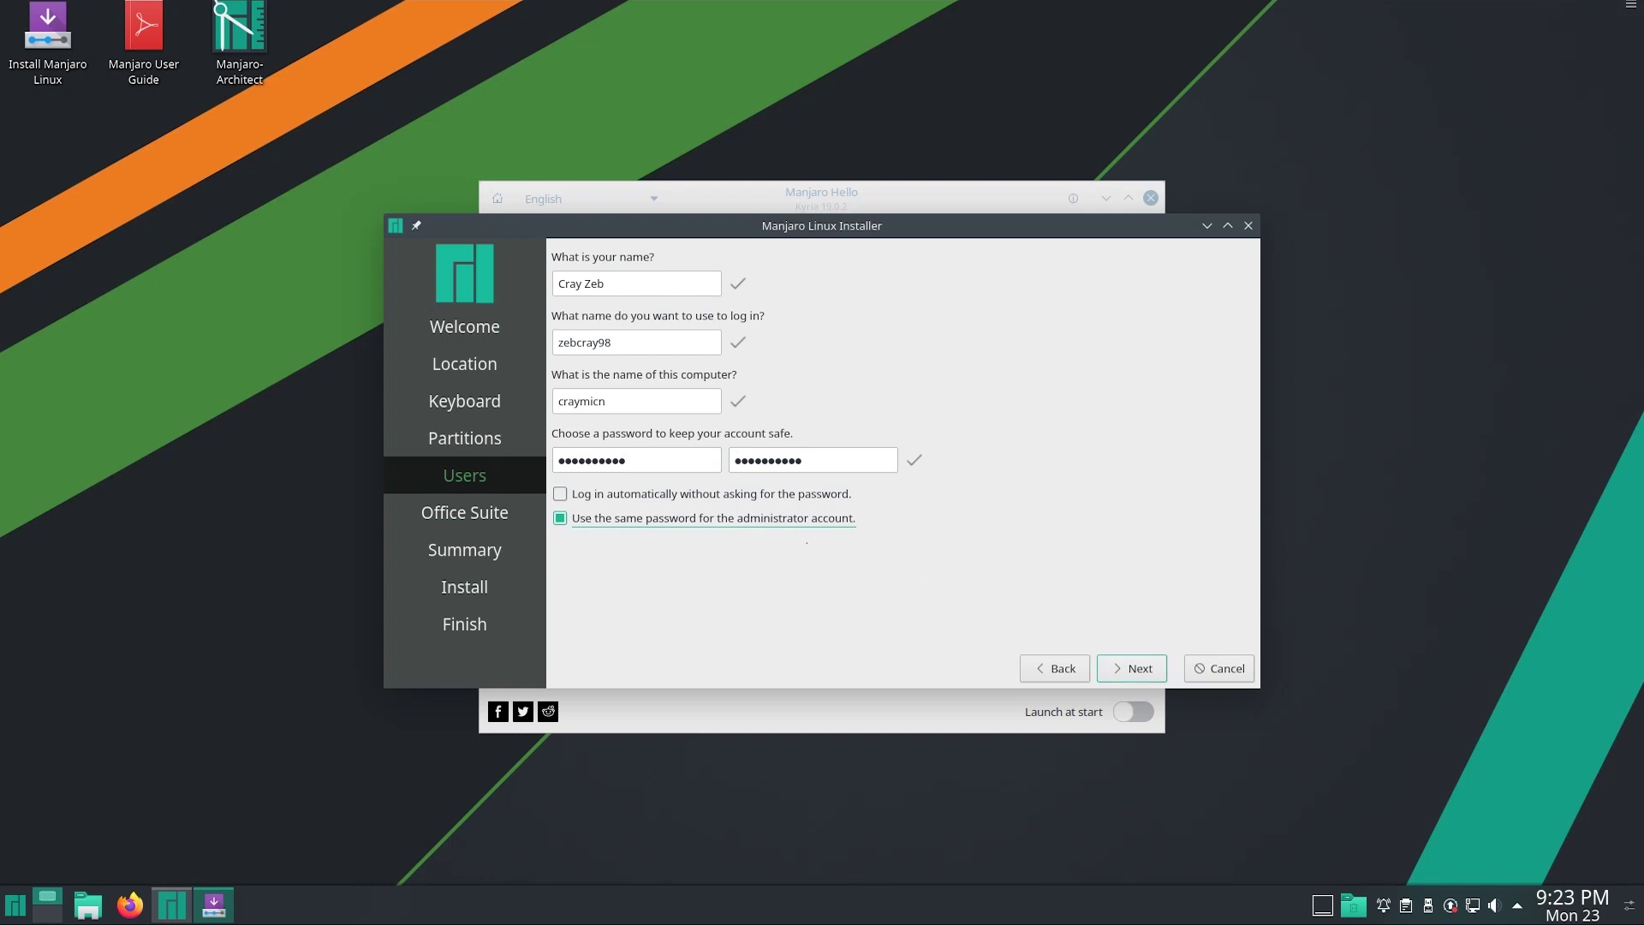
pyautogui.press('Tab')
pyautogui.press('Return')
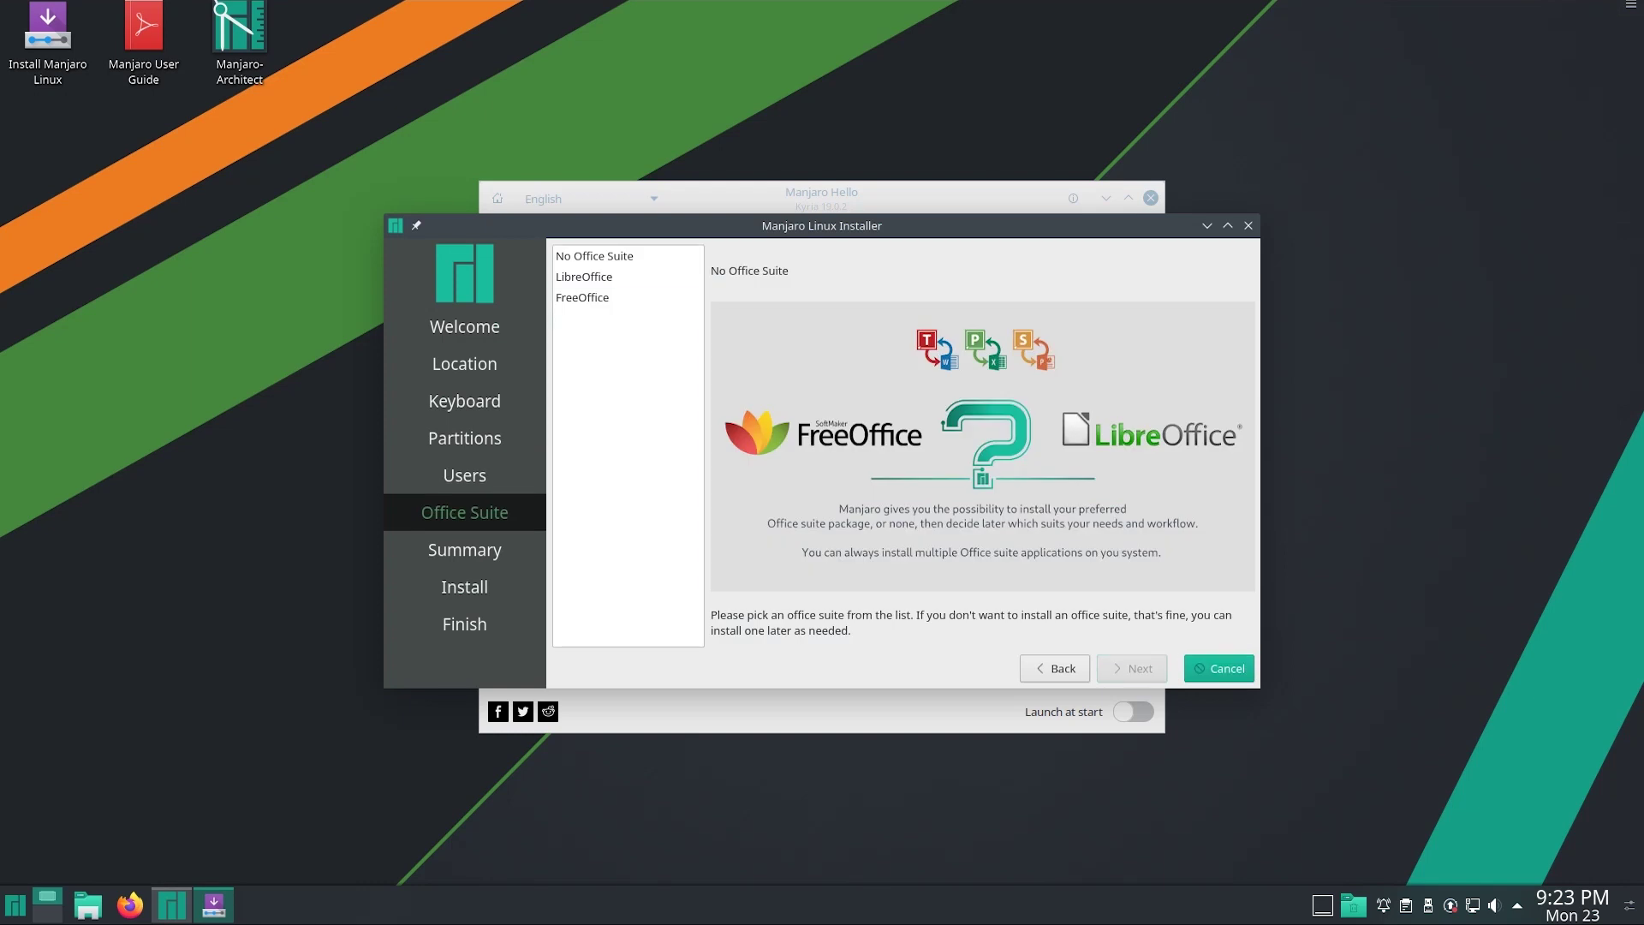
# Select FreeOffice in the office suite list and proceed to the Summary page
pyautogui.press('Tab')
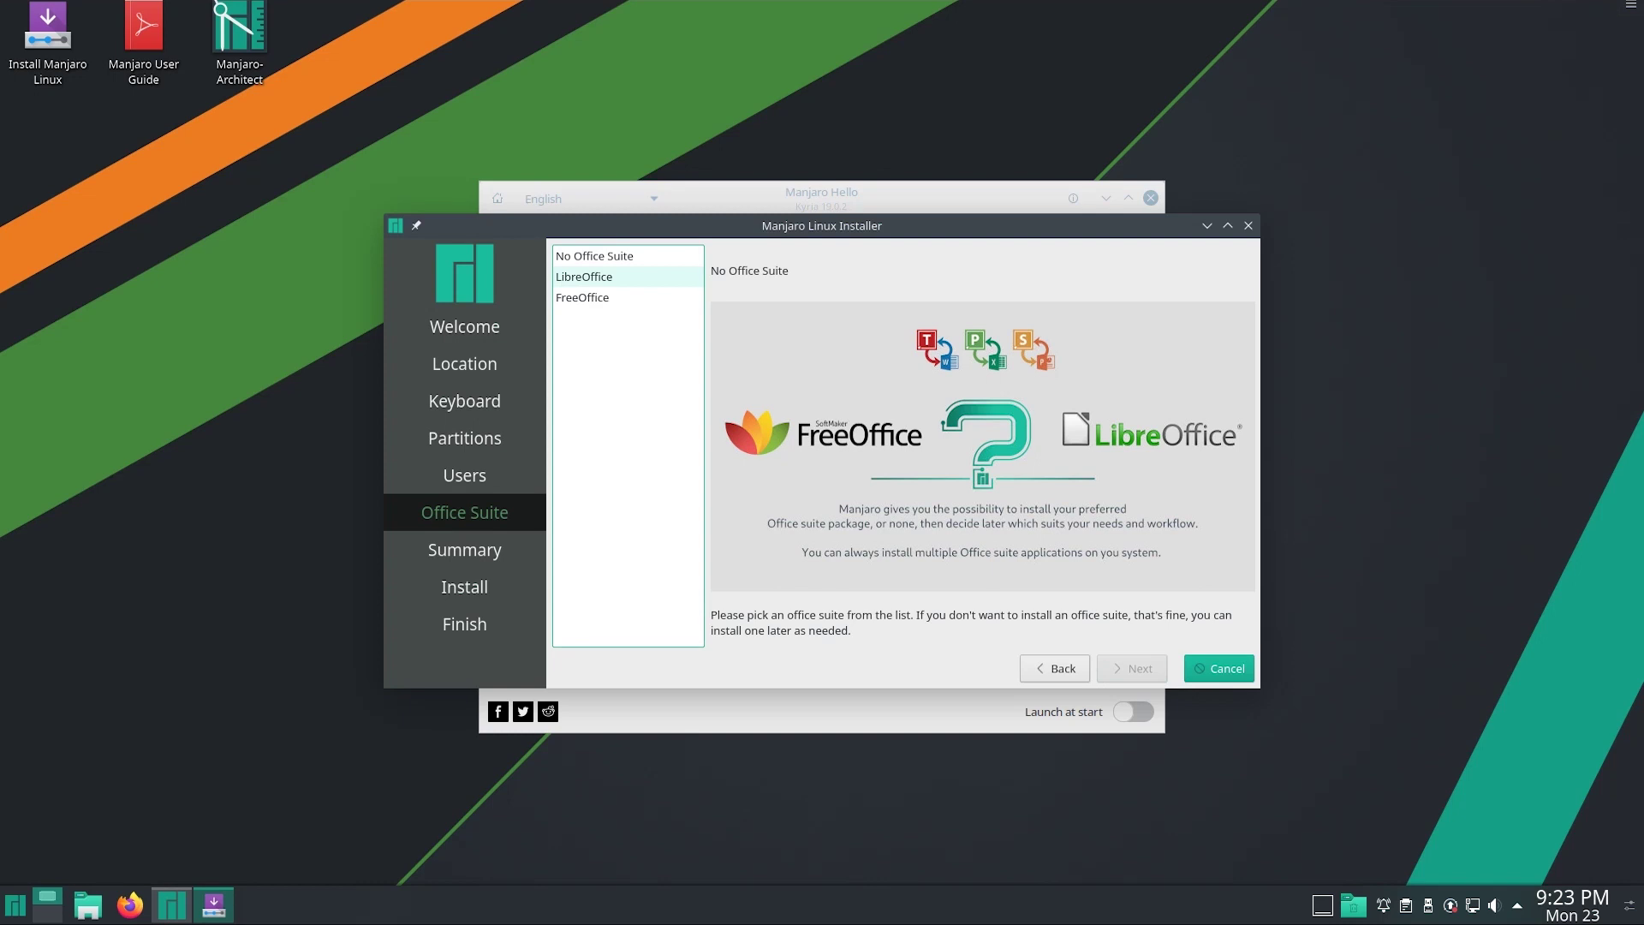
pyautogui.press('Down')
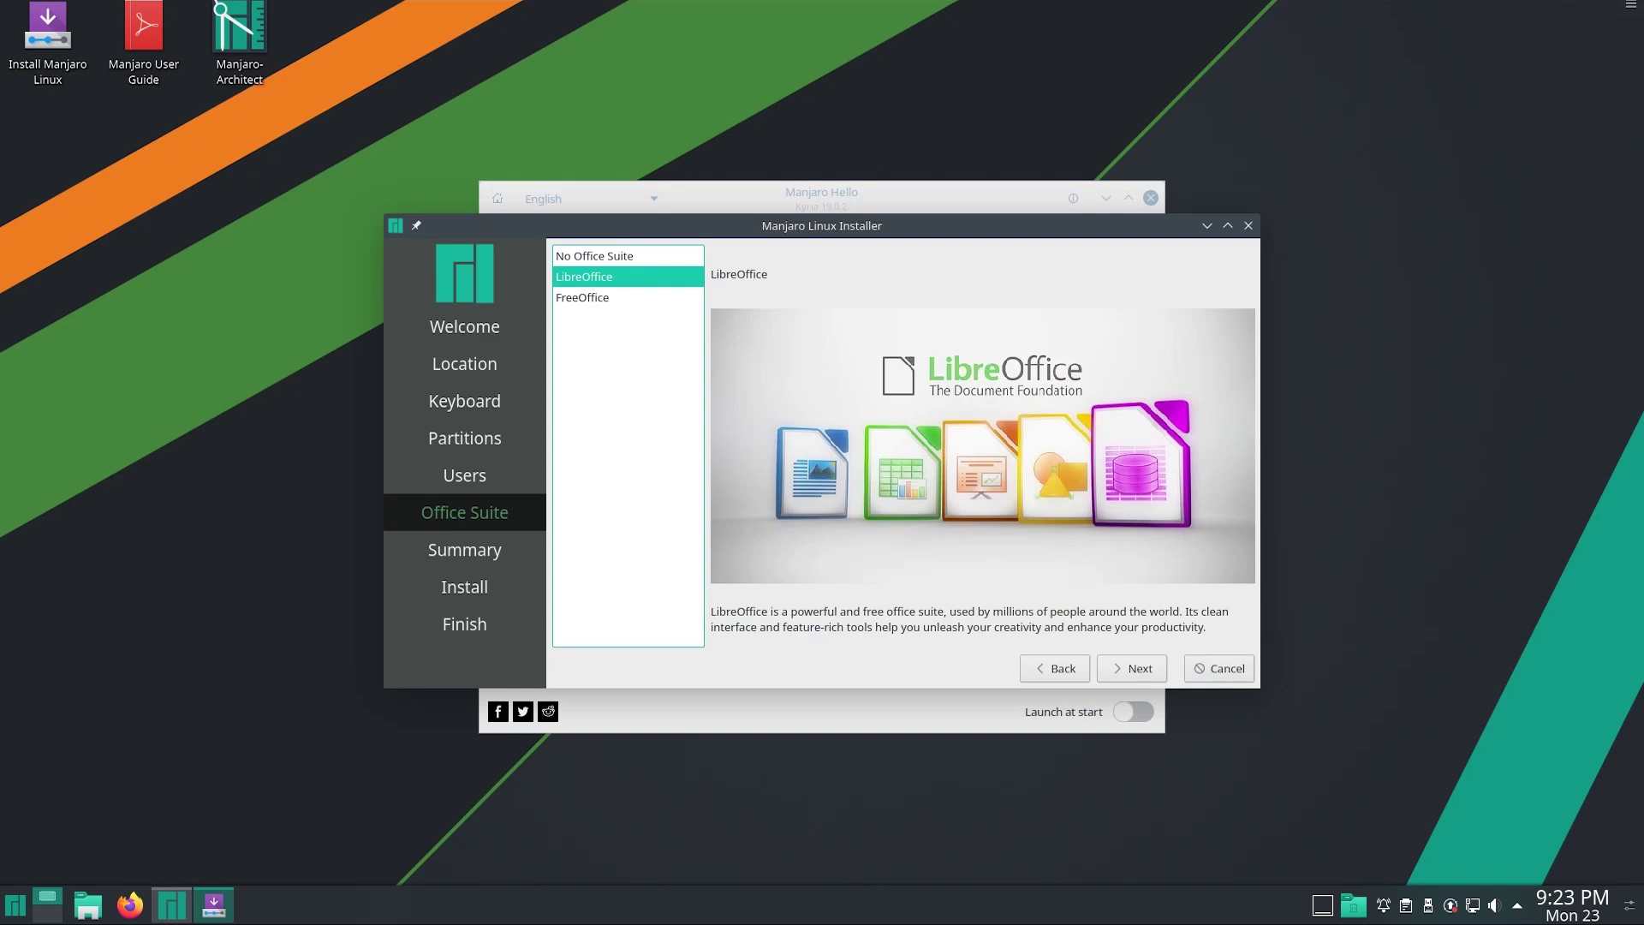
pyautogui.press('Down')
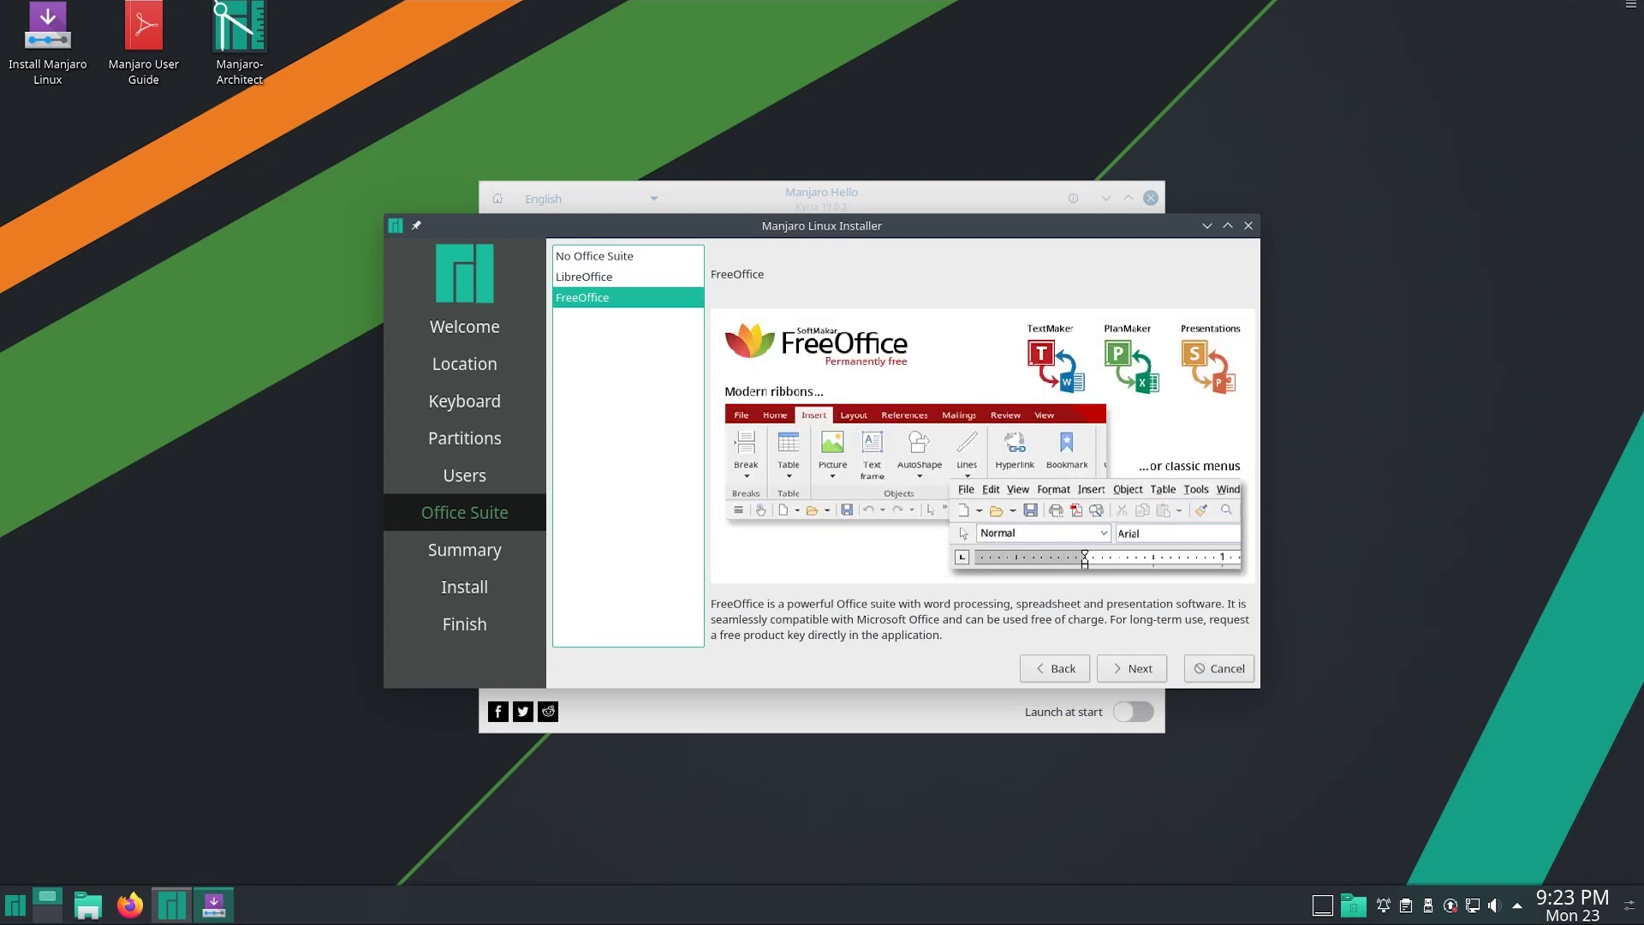
pyautogui.press('Tab')
pyautogui.press('Return')
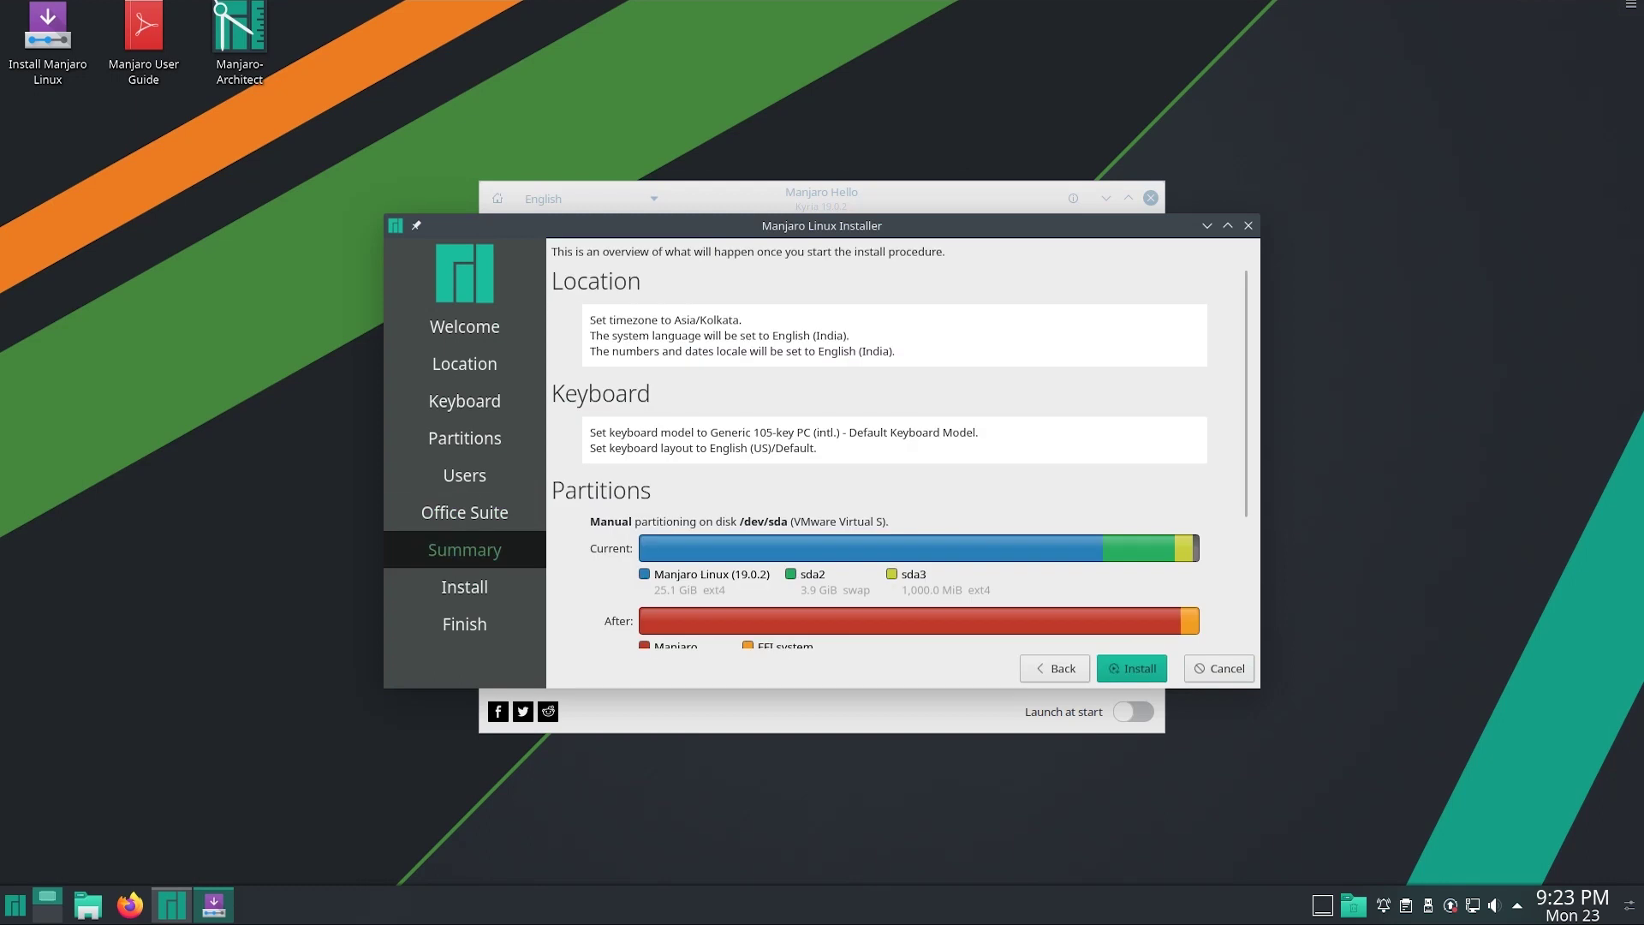
# Start the installation and confirm Install now for the irreversible disk changes
pyautogui.press('Return')
pyautogui.press('Return')
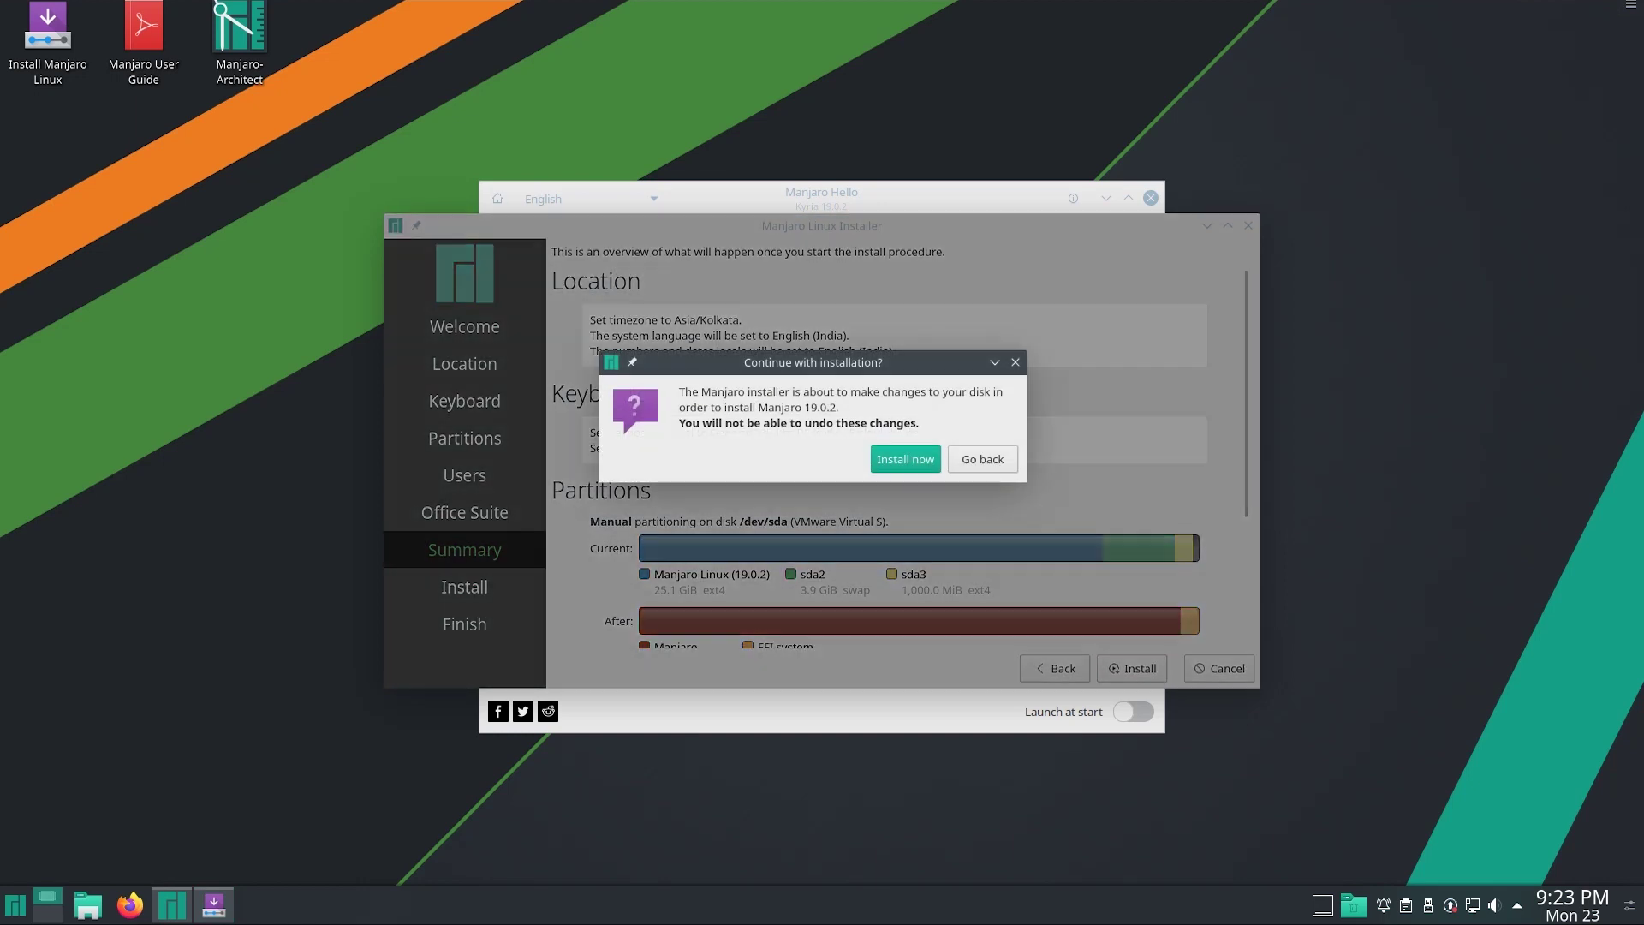
pyautogui.press('Return')
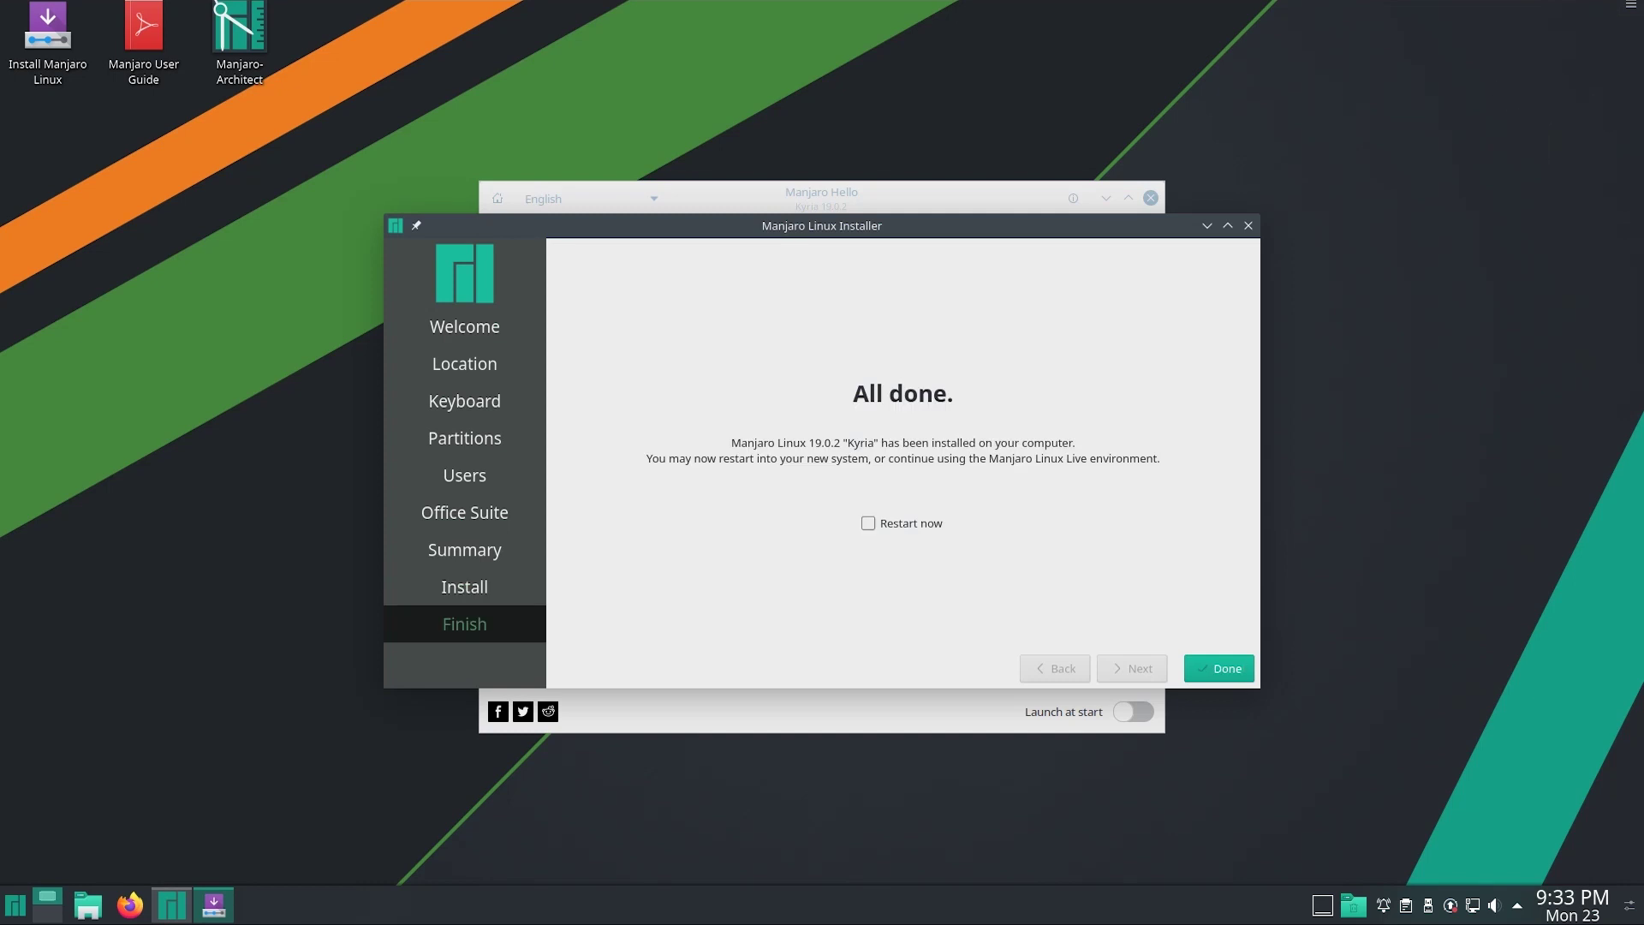
# Enable 'Restart now' and finish the installer with Done
pyautogui.click(868, 523)
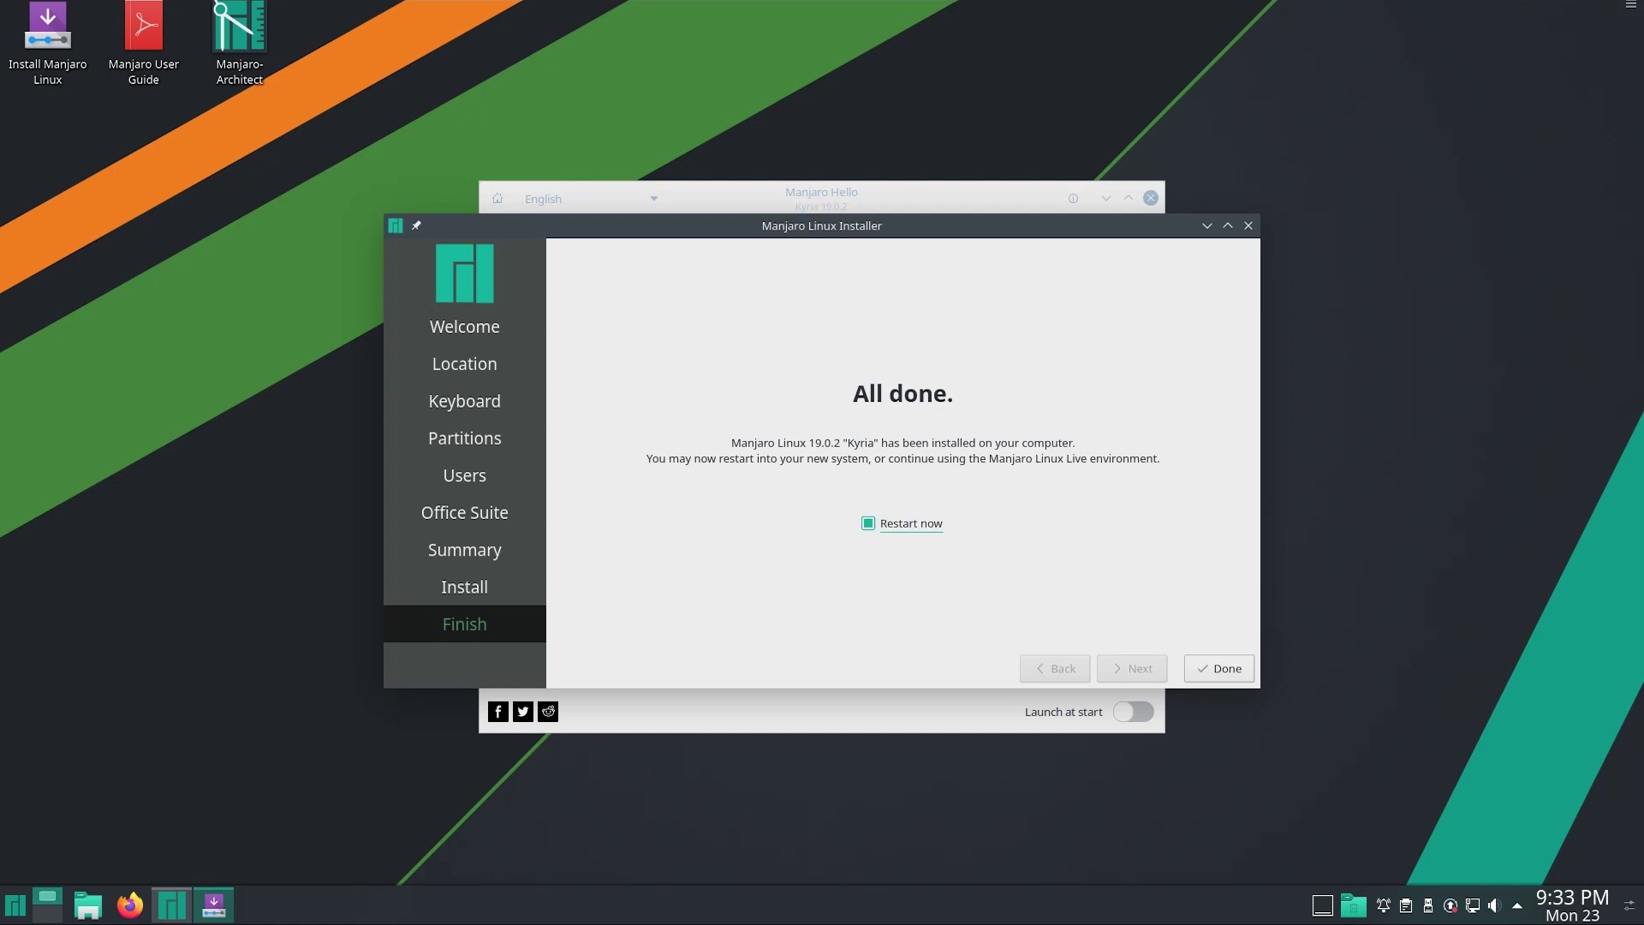
pyautogui.click(1219, 668)
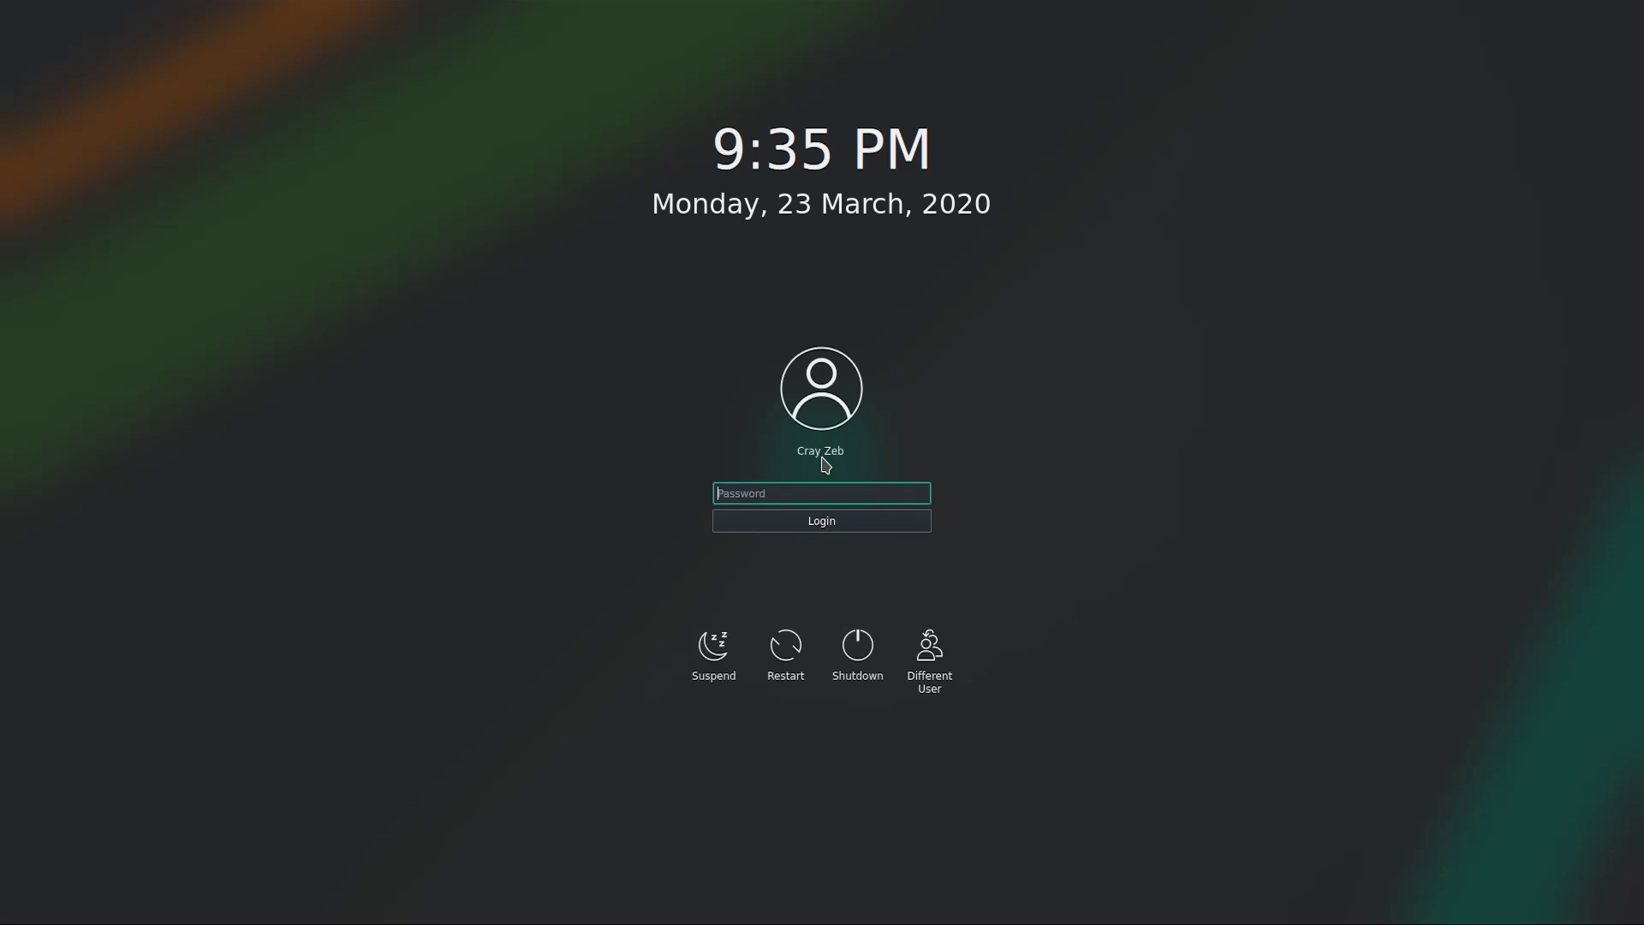
# Log in with the account password, turn off Manjaro Hello's 'Launch at start', close it, and search the launcher for 'about'
pyautogui.write('**********')
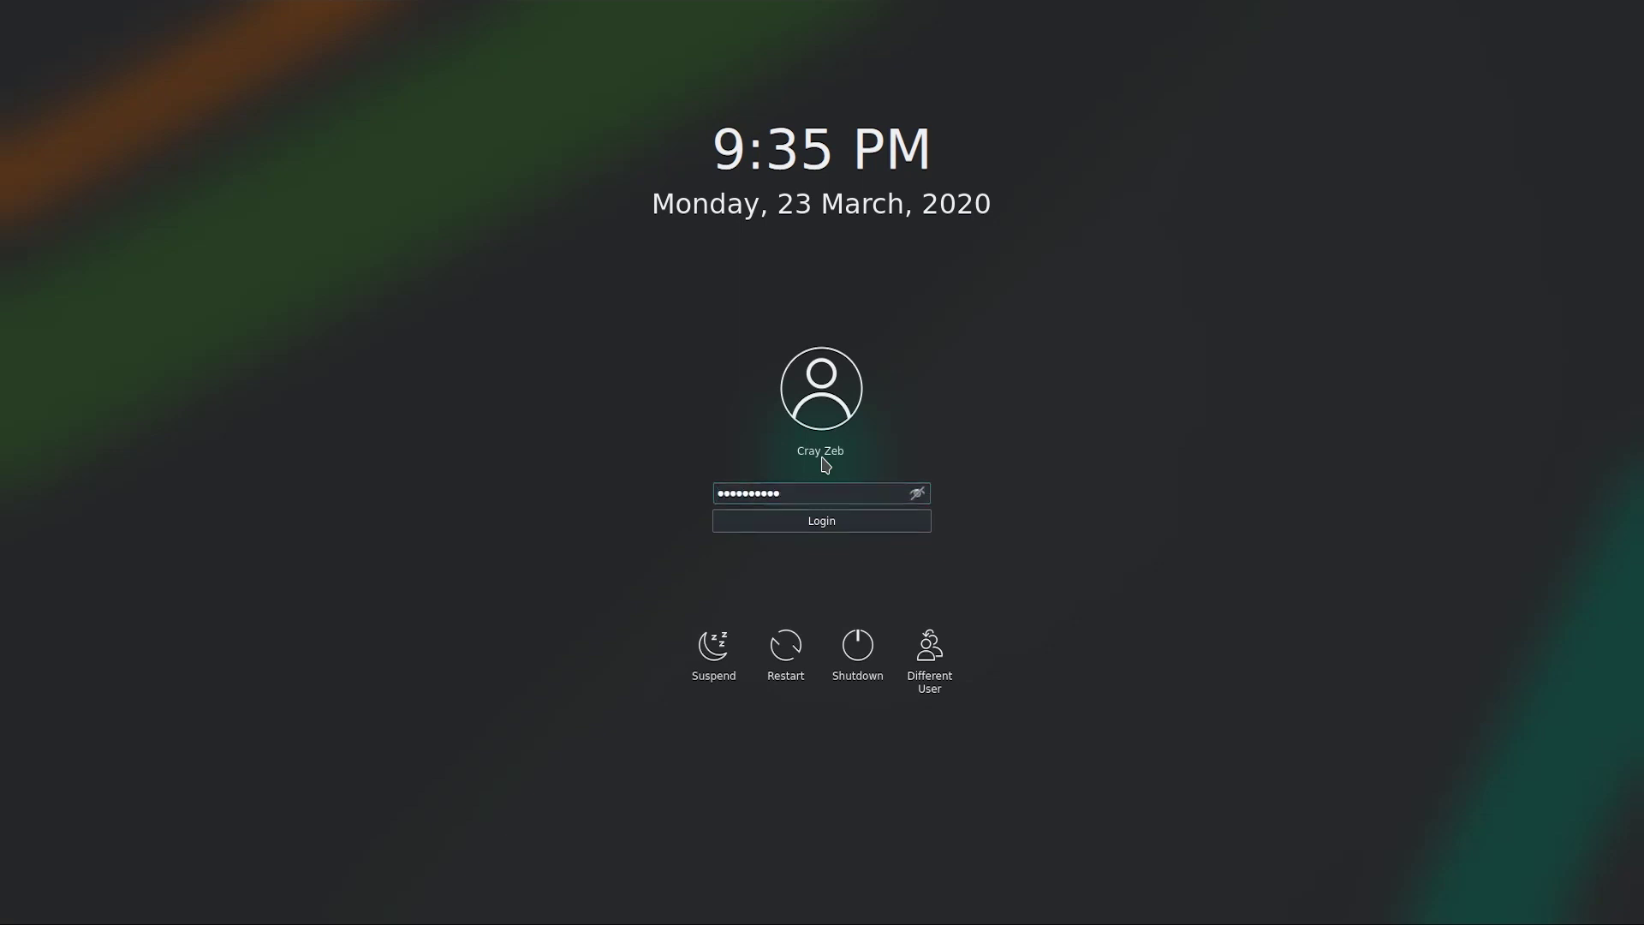
pyautogui.press('Return')
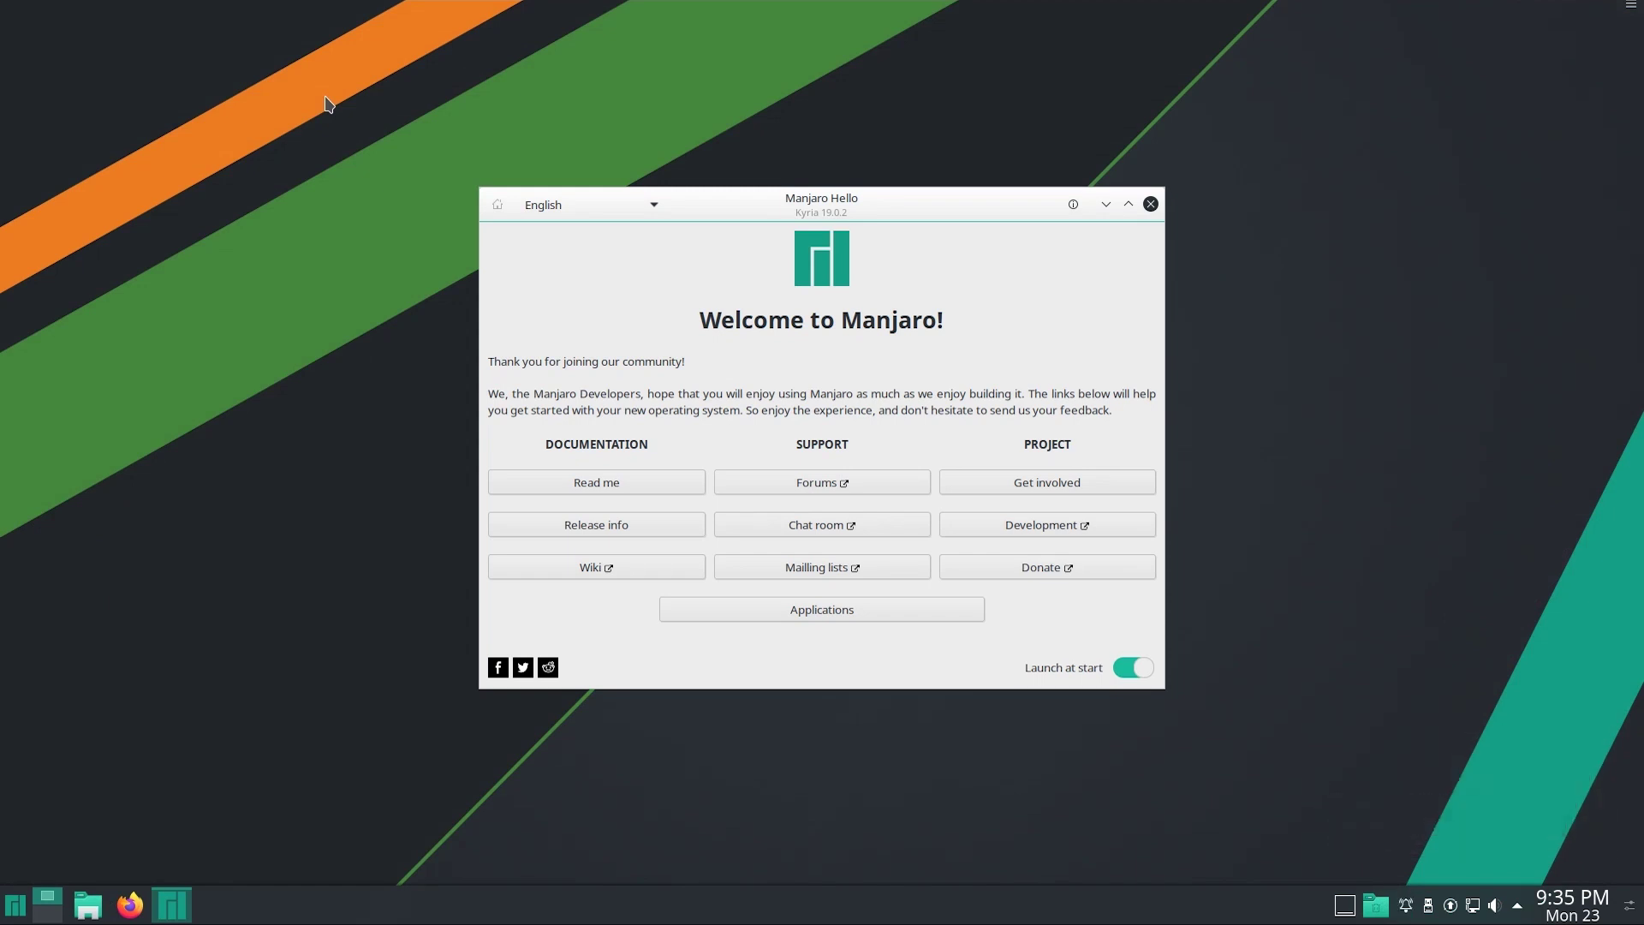
pyautogui.click(1133, 667)
pyautogui.hotkey('alt', 'F4')
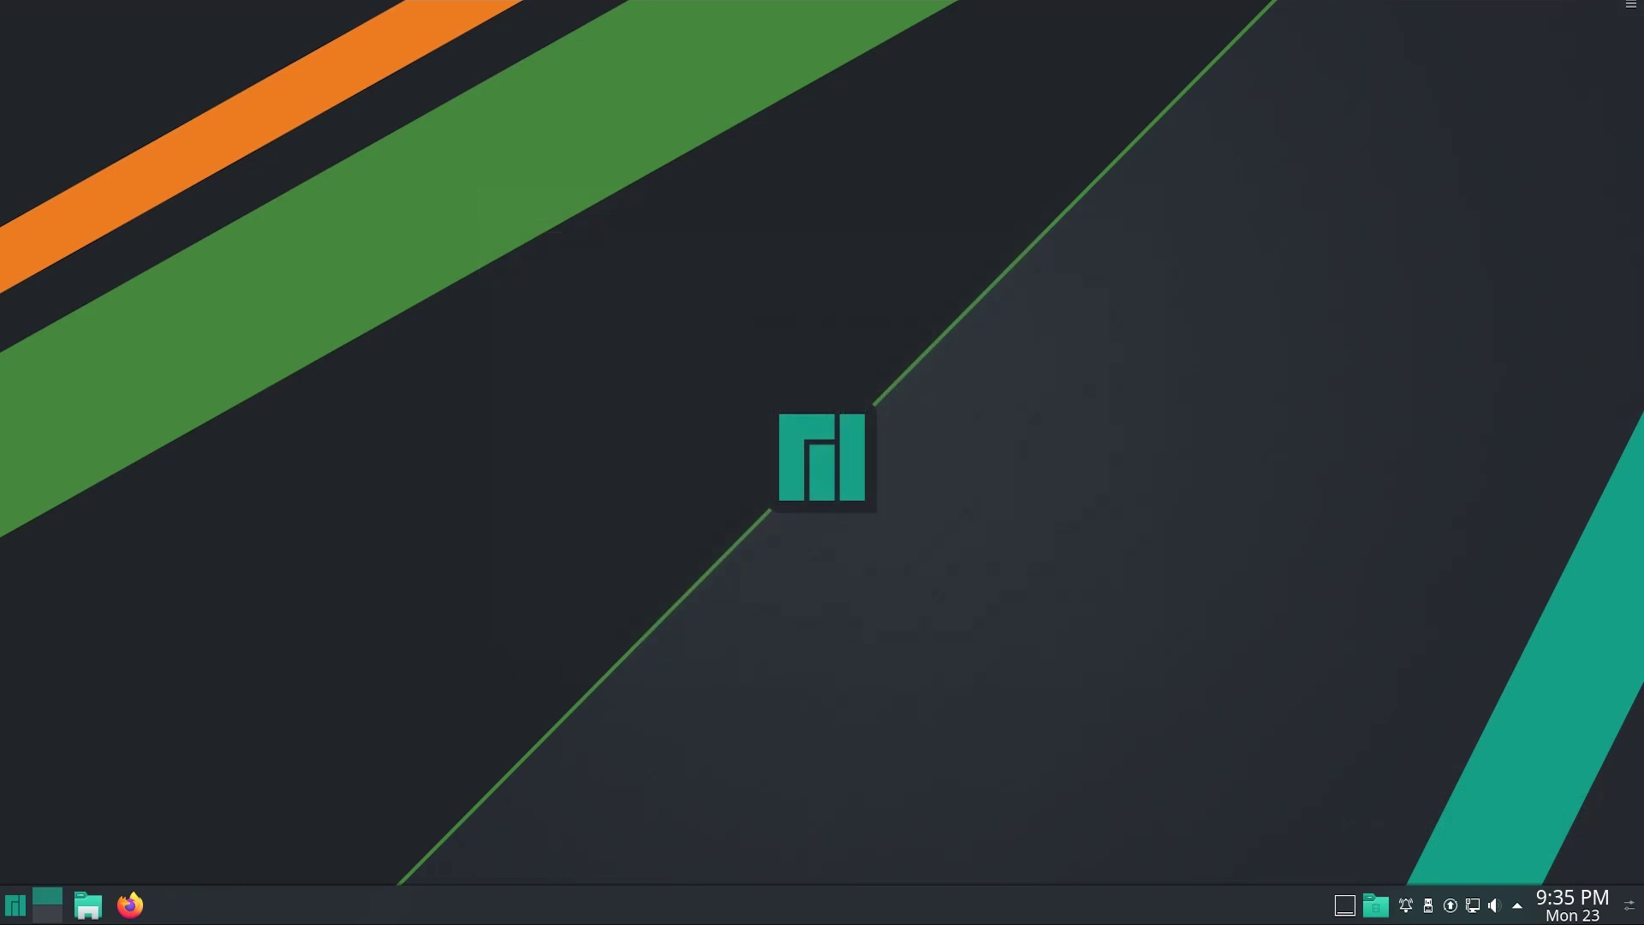
pyautogui.press('super')
pyautogui.write('about')
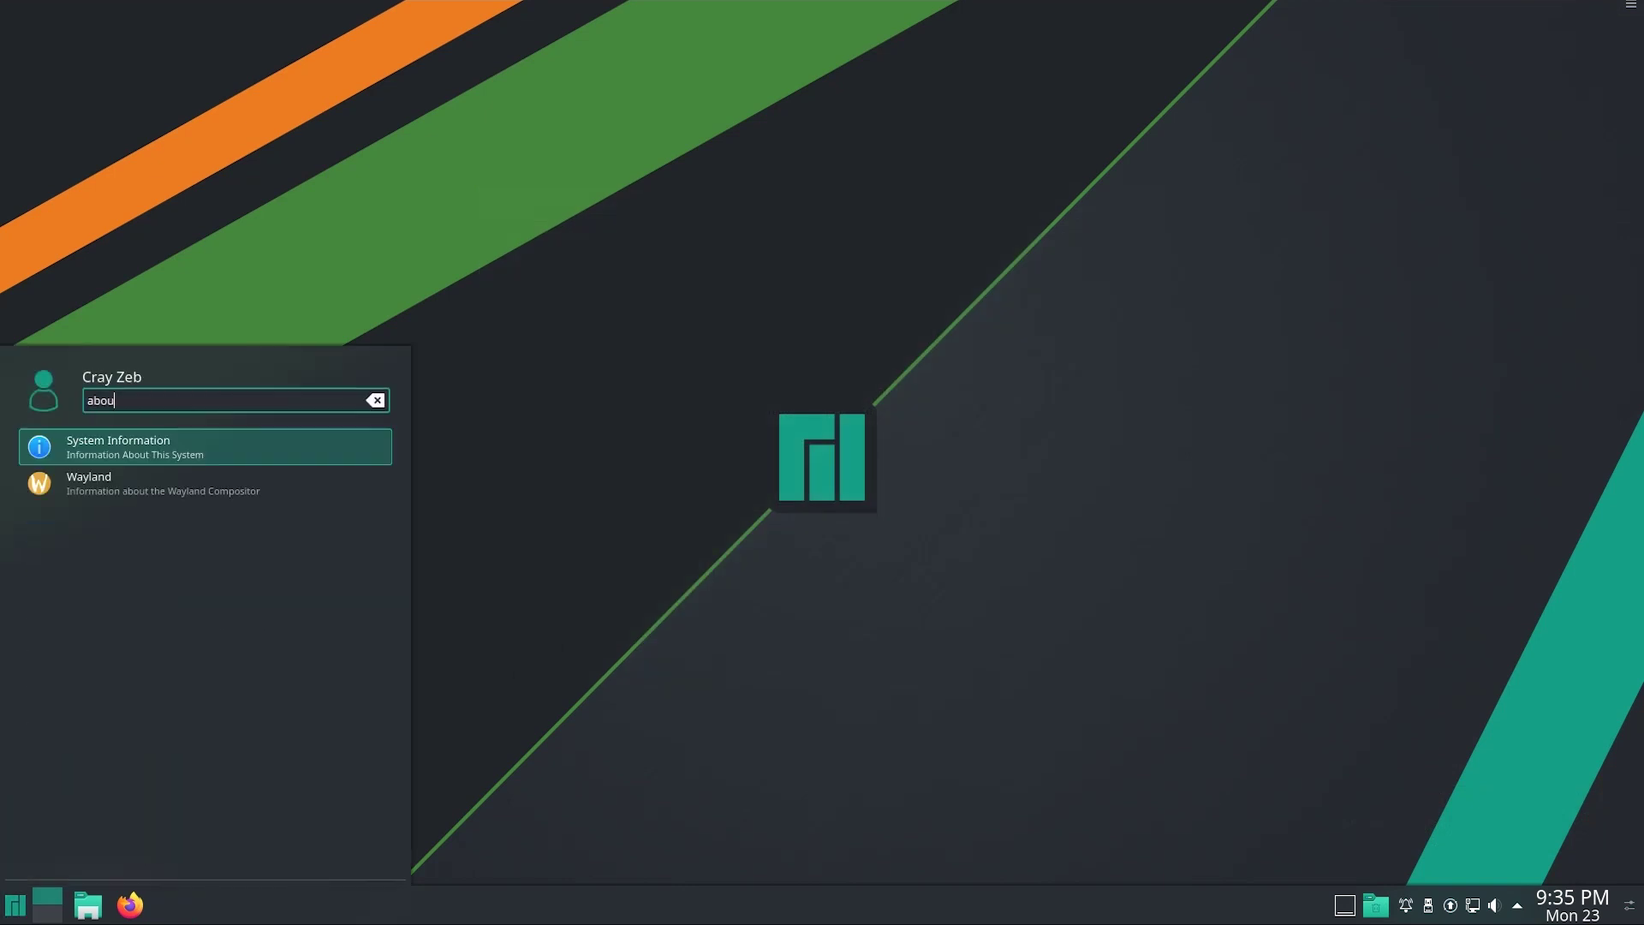